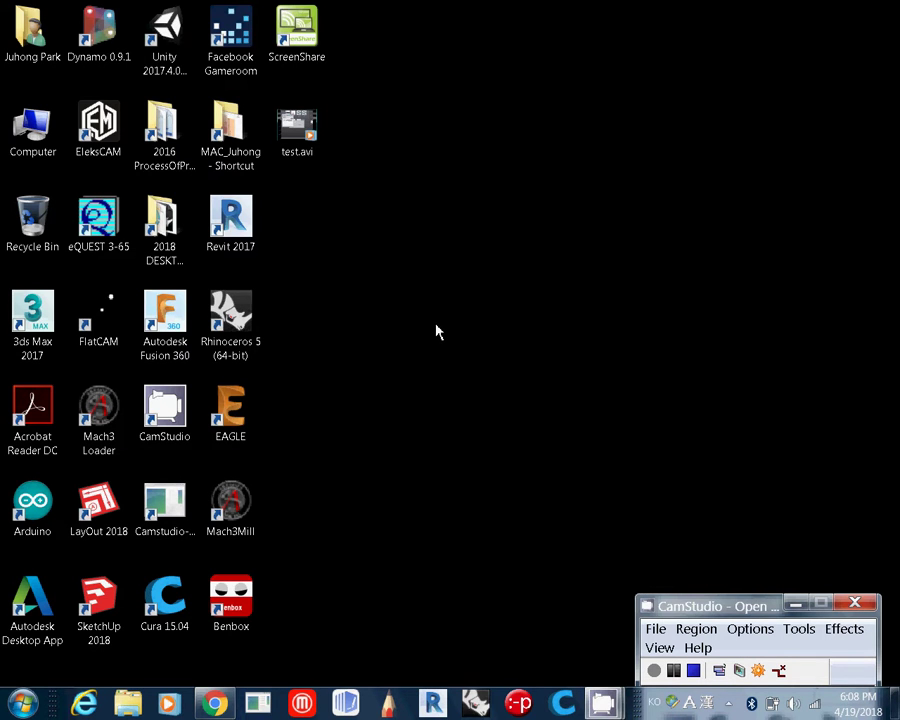
- Launch Revit 2017 and open the New Project dialog, moving it aside
left_click(250, 234)
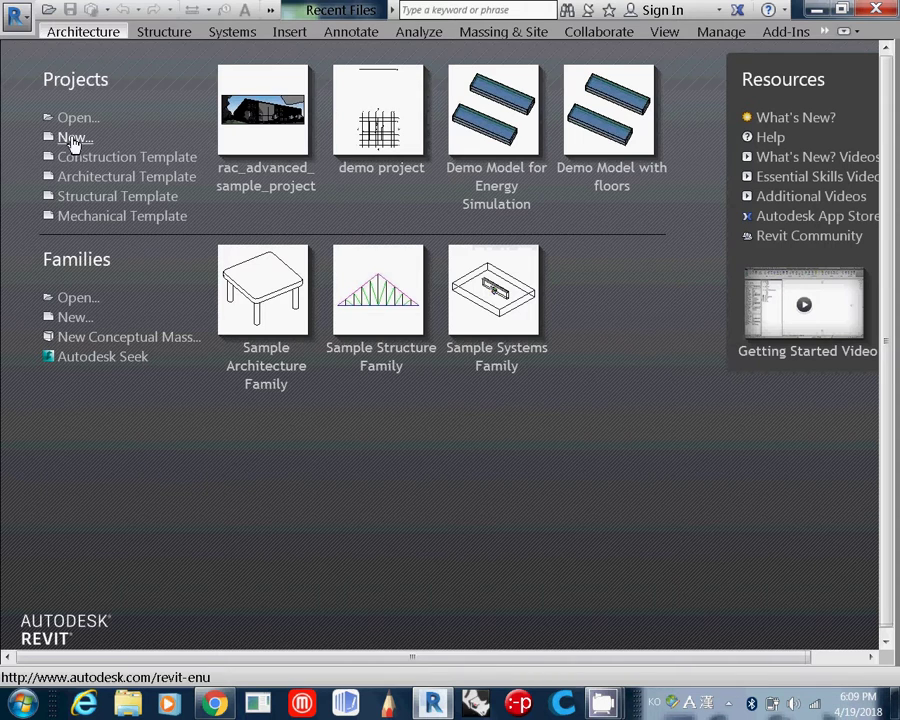
left_click(74, 140)
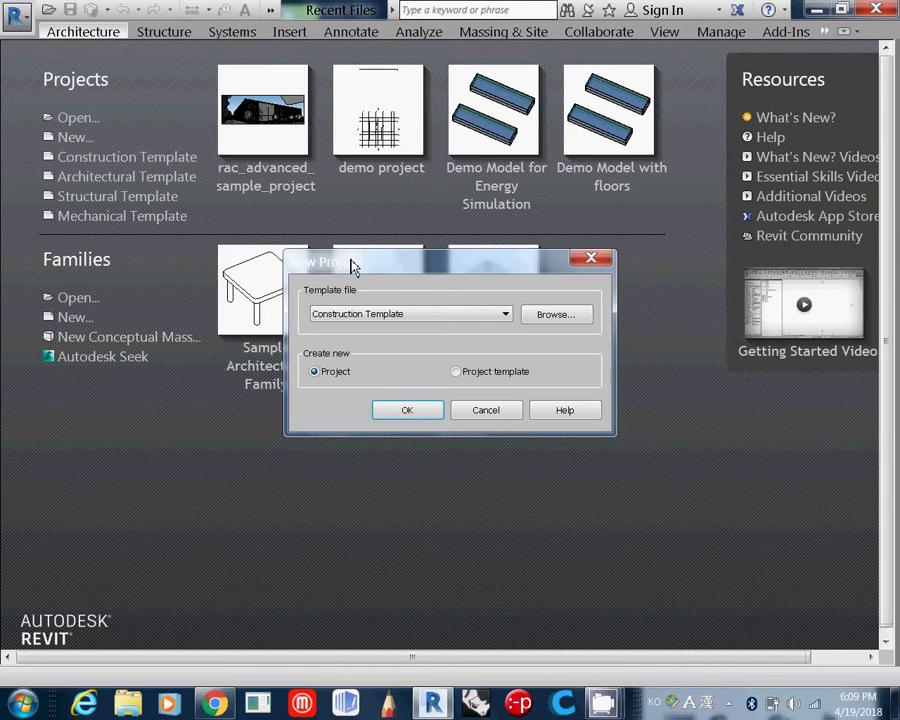
left_click_drag(352, 266, 238, 139)
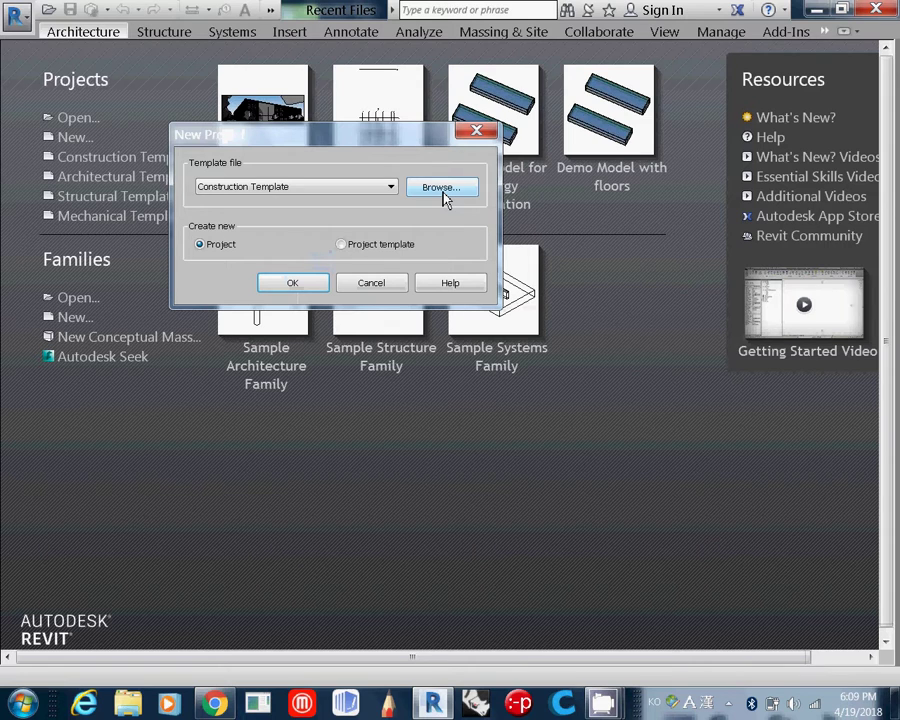
- Browse to Templates > Generic and pick Default_M_KOR.rte as the project template
left_click(446, 198)
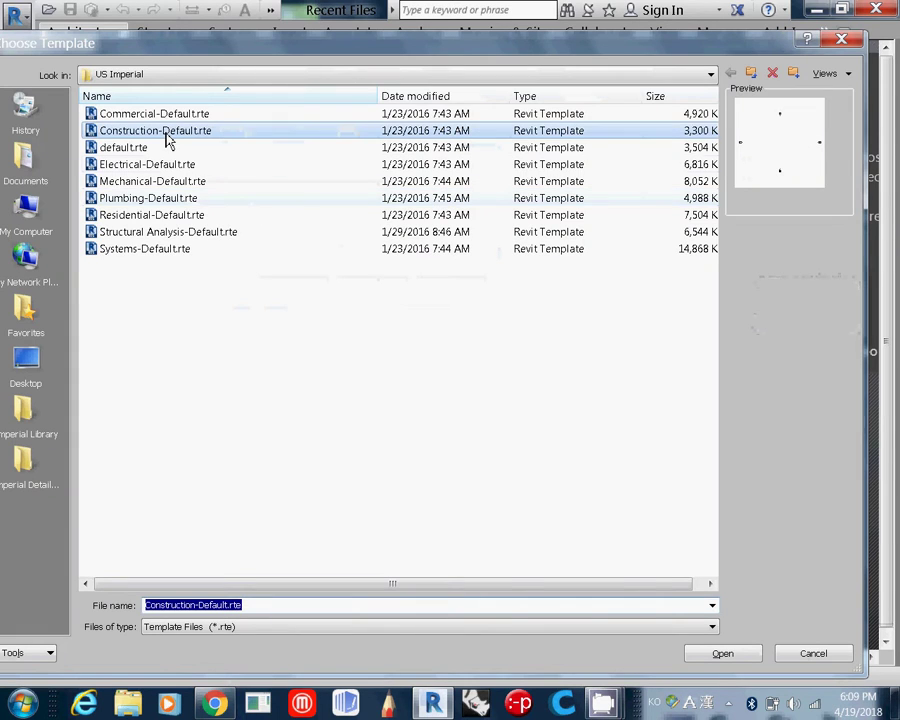
left_click(194, 85)
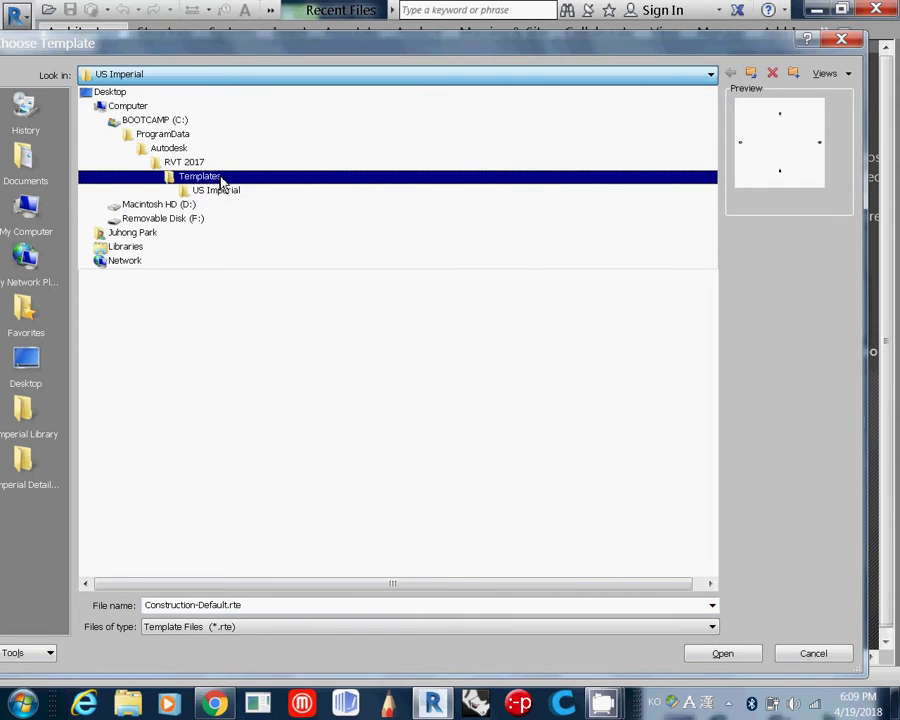
left_click(218, 180)
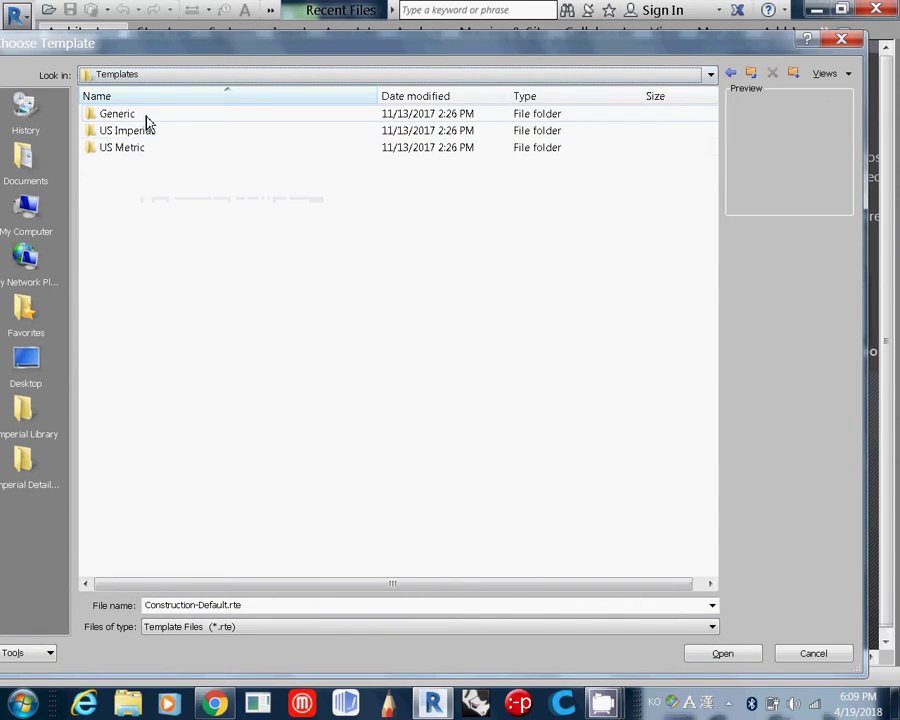
left_click(143, 150)
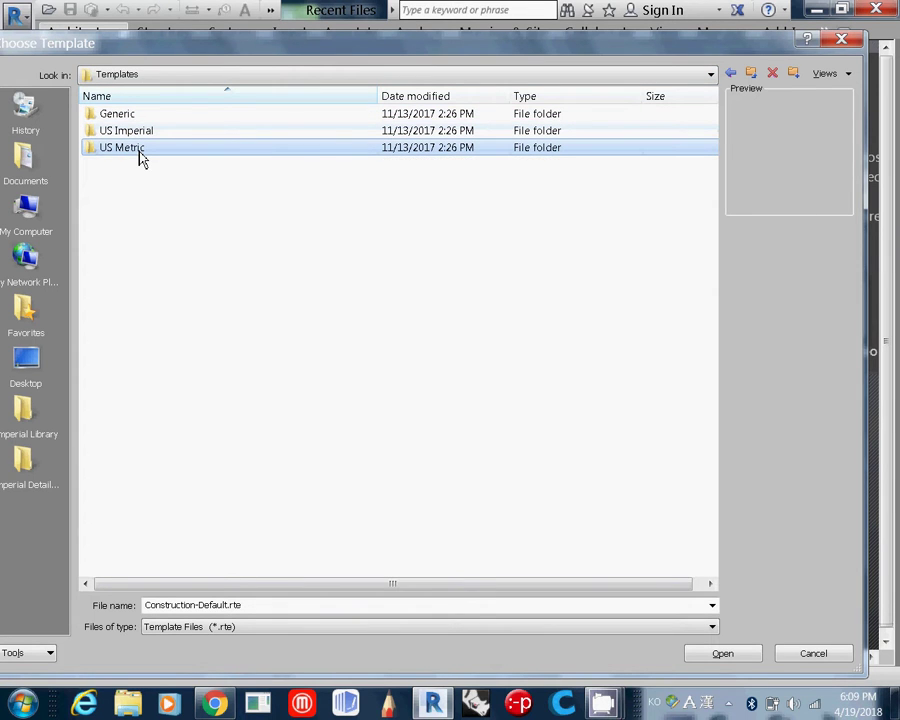
double_click(133, 115)
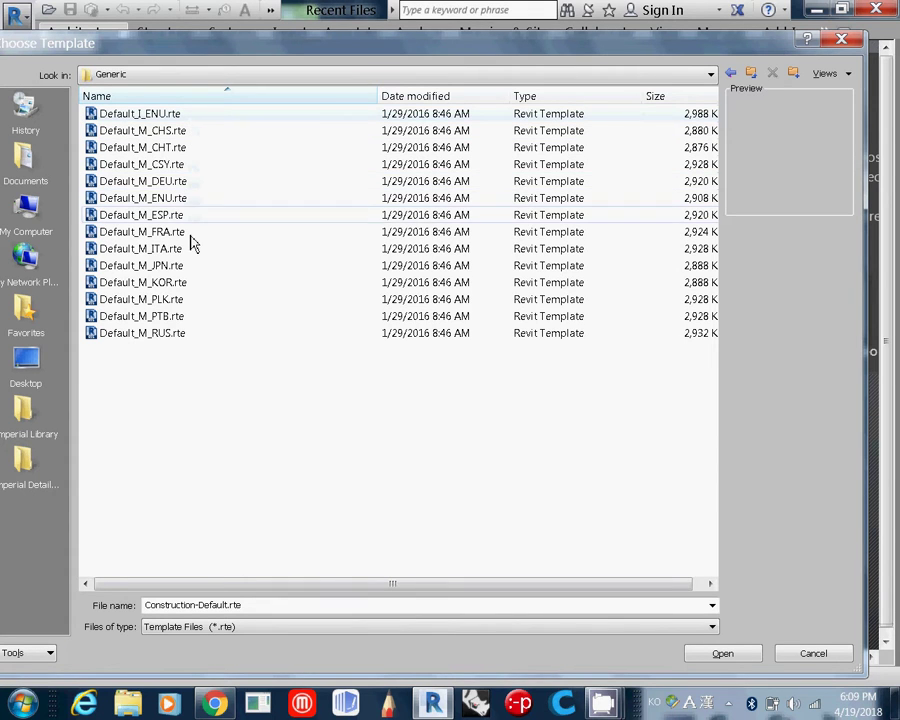
mouse_move(143, 283)
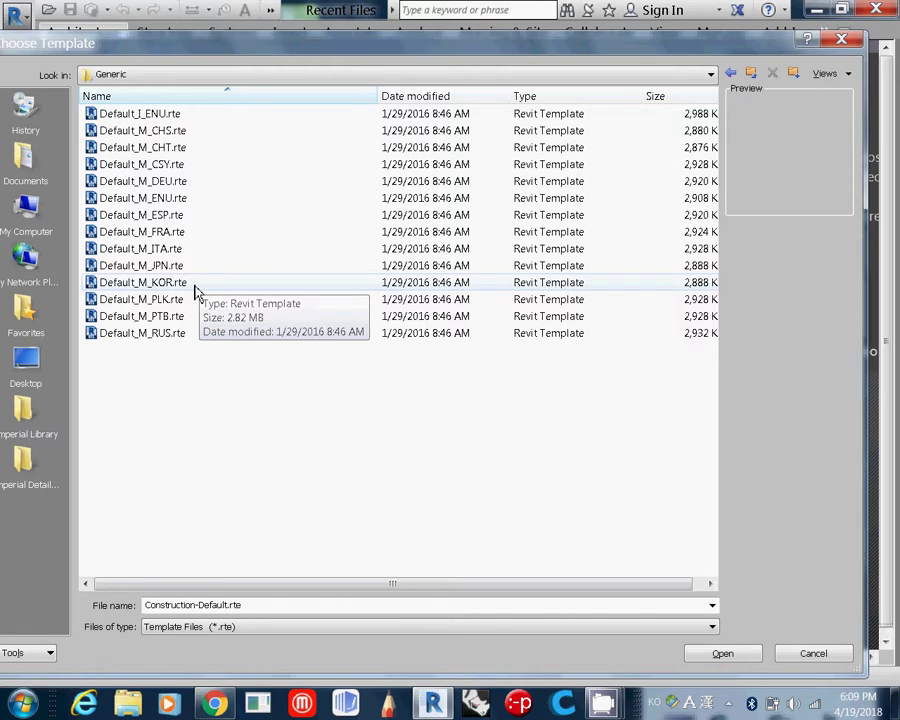
left_click(196, 291)
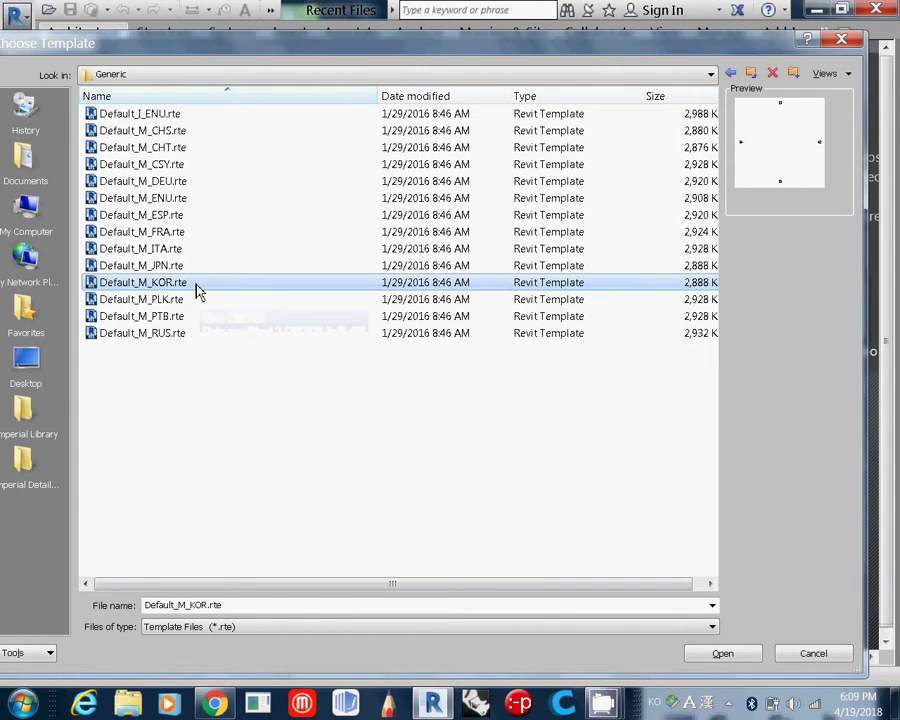
left_click(738, 653)
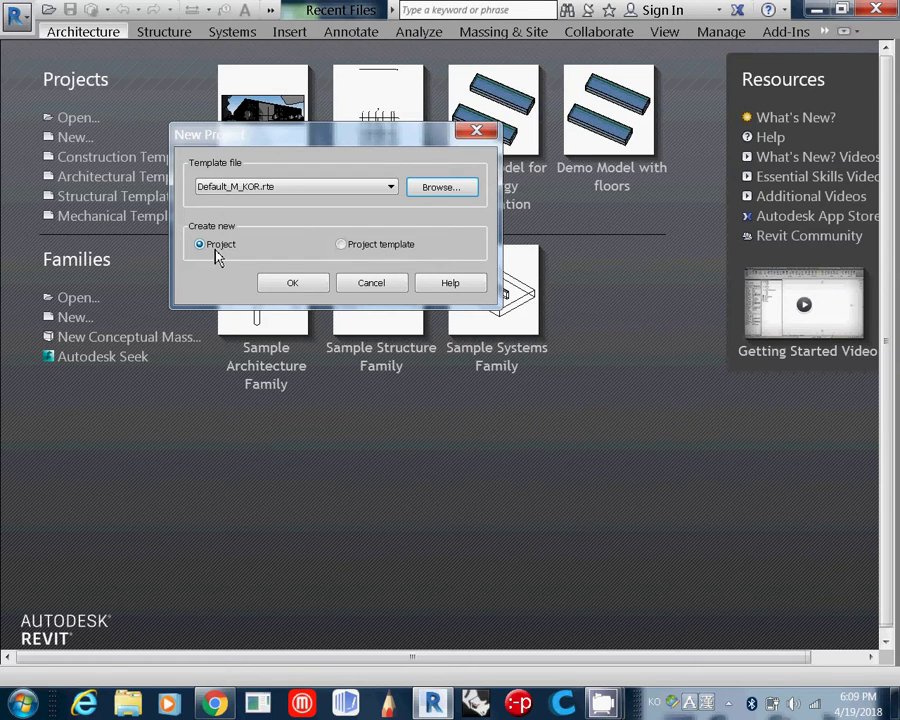
- Confirm the New Project dialog to create Project1 with the 레벨 1 floor plan
left_click(291, 285)
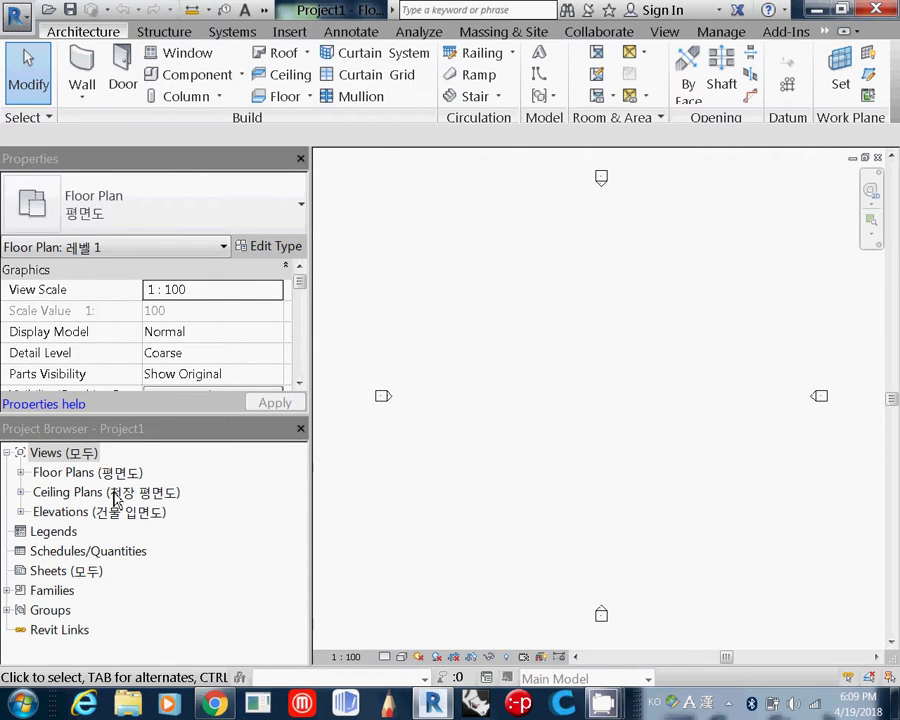
- Expand Floor Plans and open the 대지 site plan, then the 레벨 1 plan
left_click(44, 452)
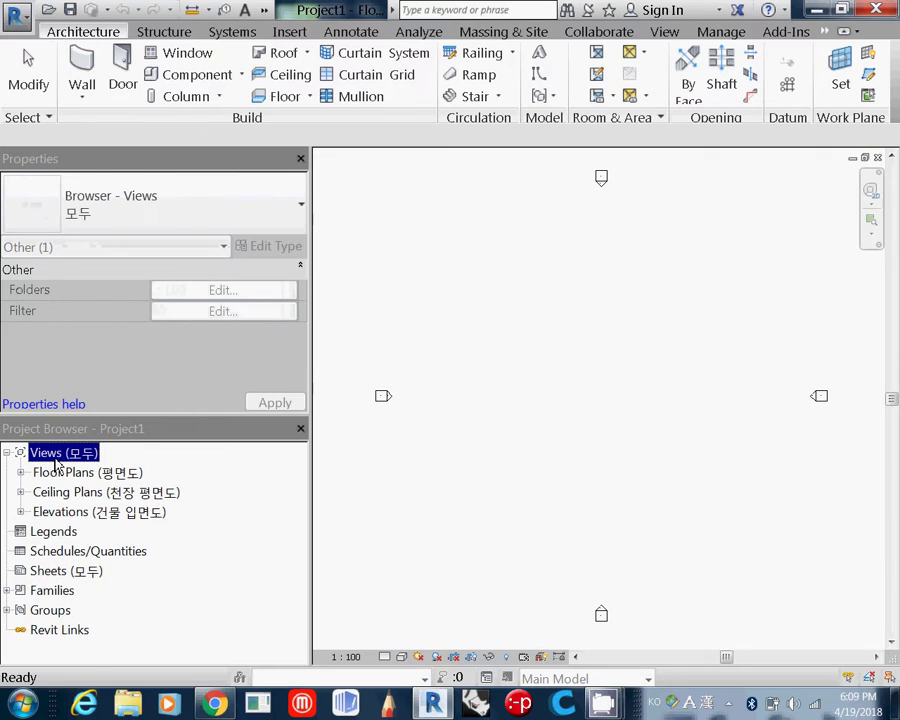
left_click(54, 477)
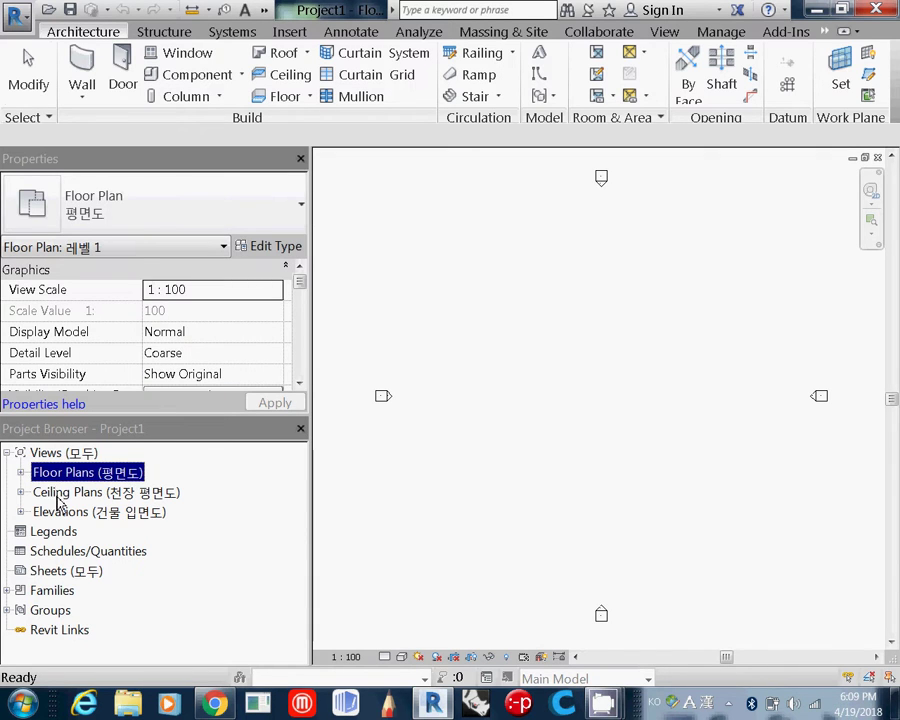
left_click(59, 501)
left_click(59, 513)
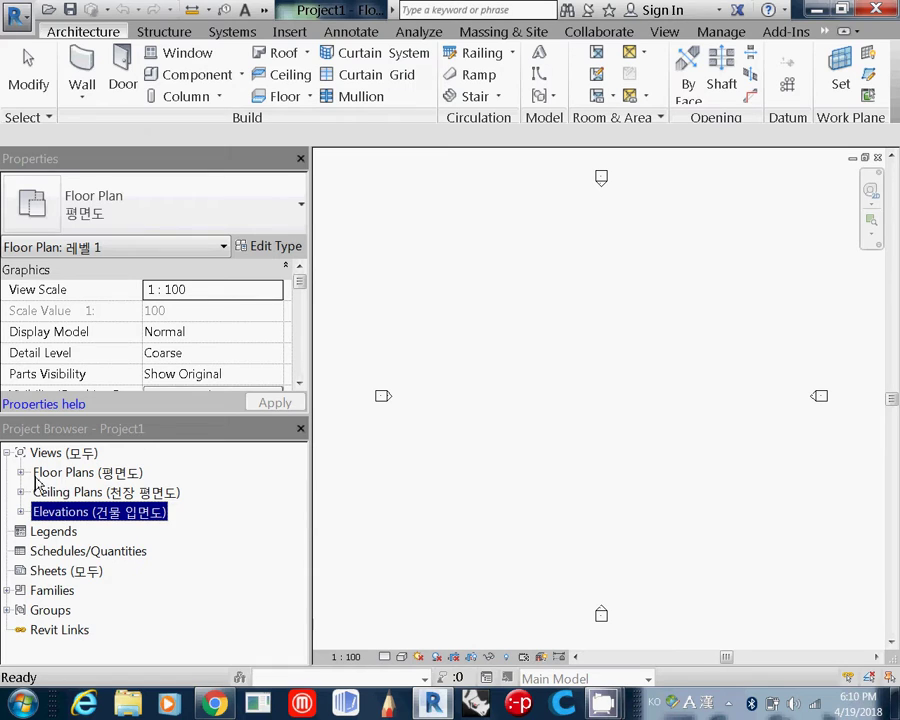
left_click(21, 473)
left_click(59, 492)
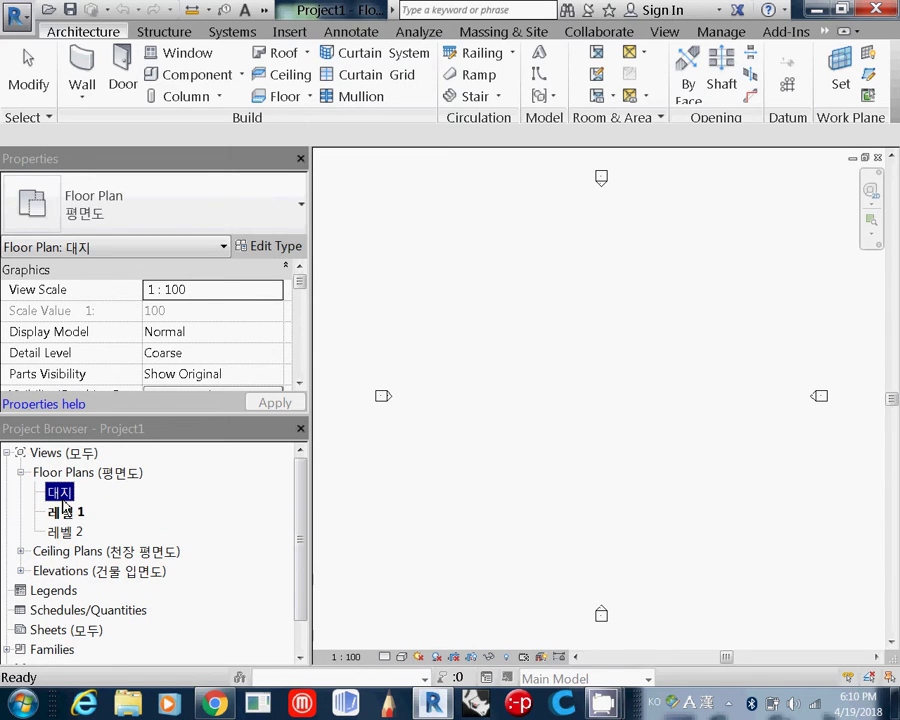
double_click(61, 496)
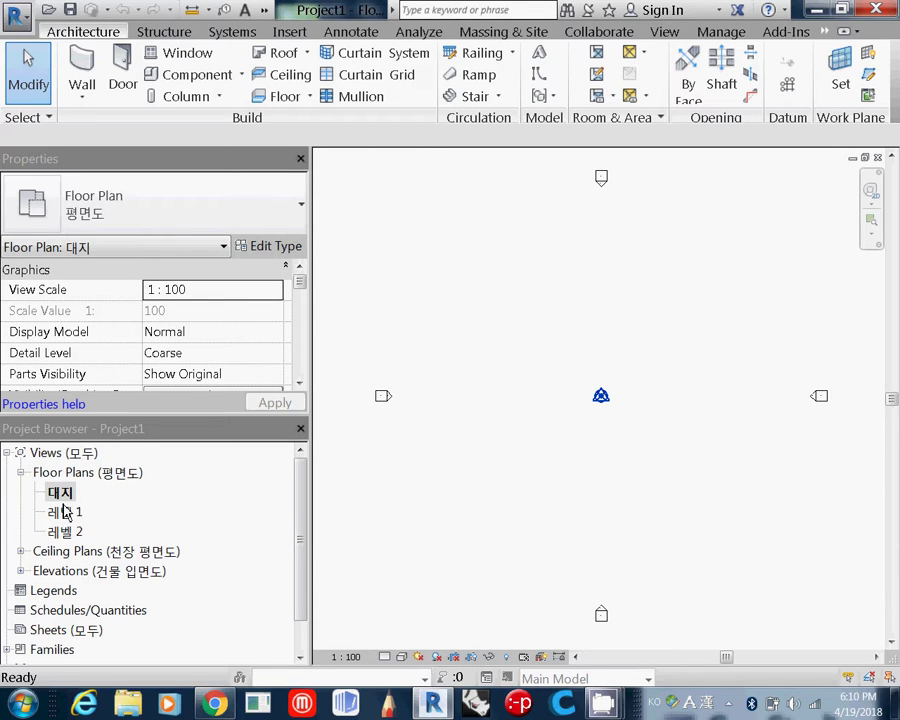
double_click(66, 512)
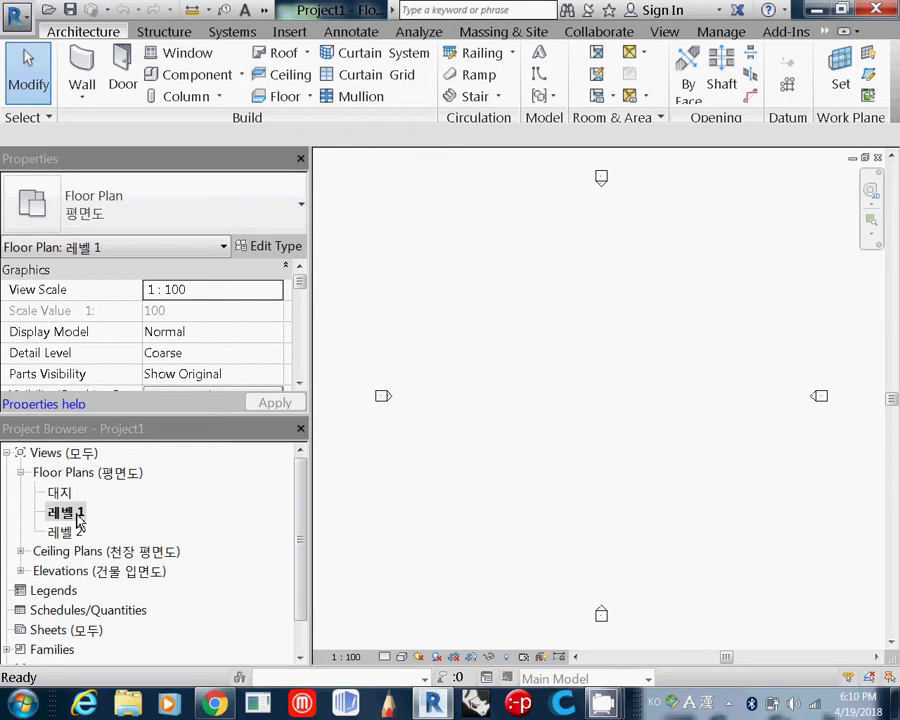
- Expand Elevations to list 남쪽, 동쪽, 북측면 and 서쪽
left_click(55, 577)
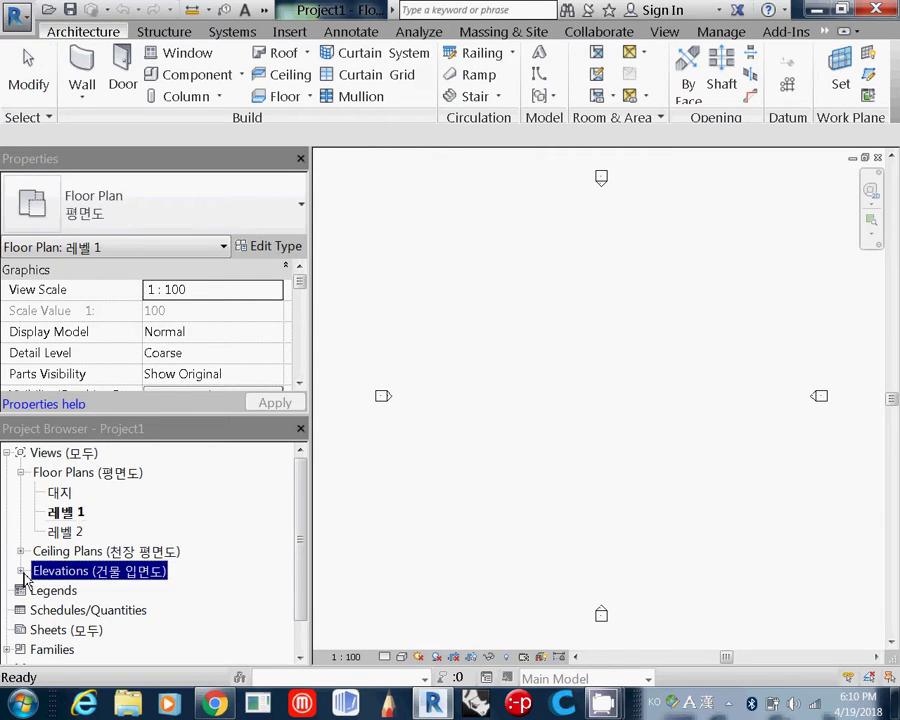
left_click(20, 571)
scroll(120, 575, "down", 1)
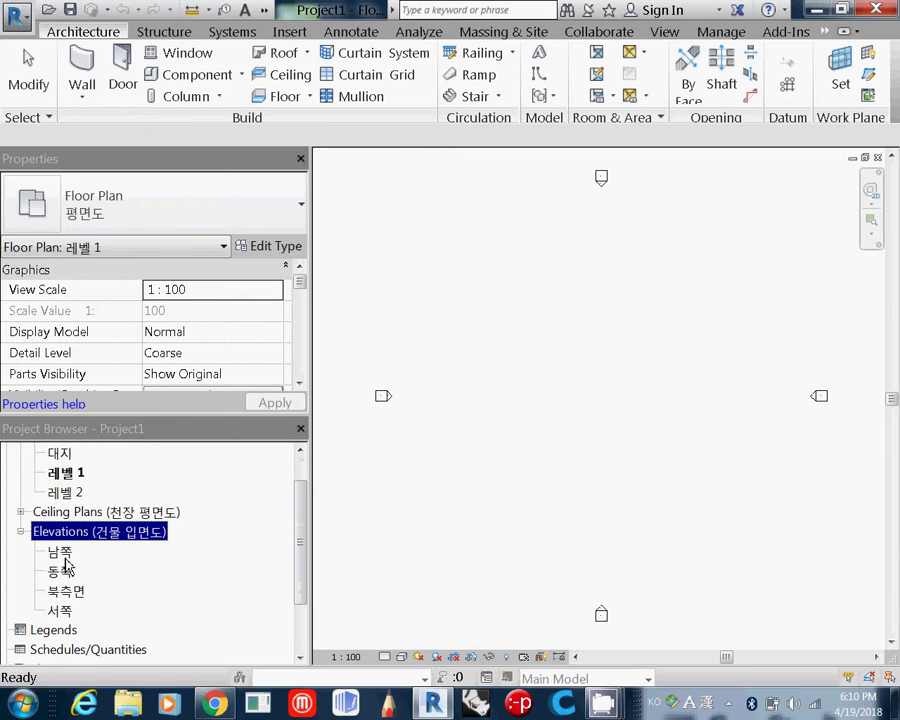
- Open the 남쪽 elevation and zoom in on the 레벨 1 and 레벨 2 level lines
double_click(62, 556)
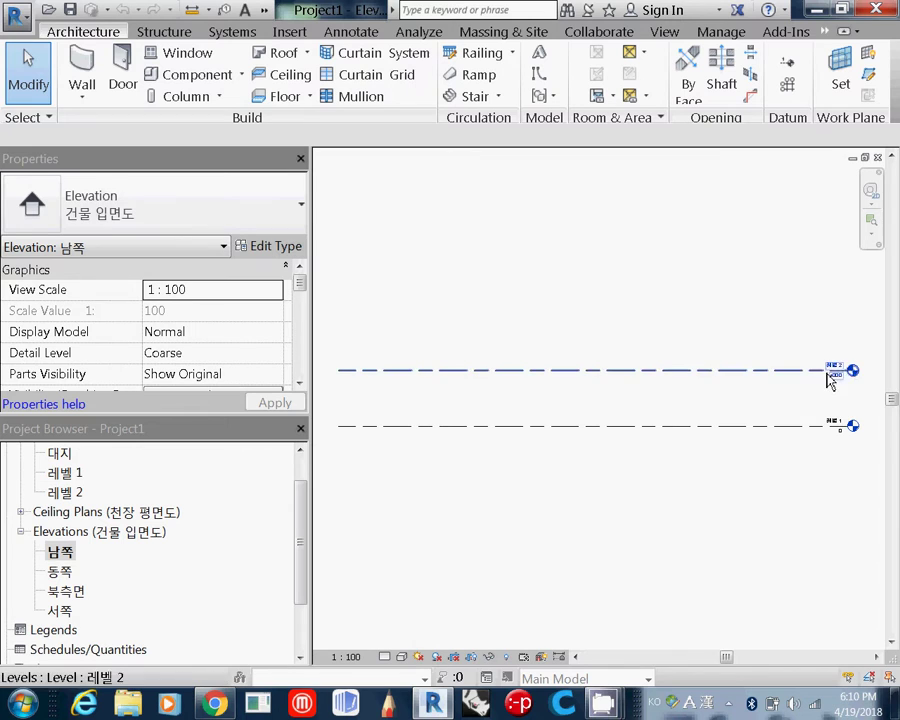
scroll(864, 416, "up", 3)
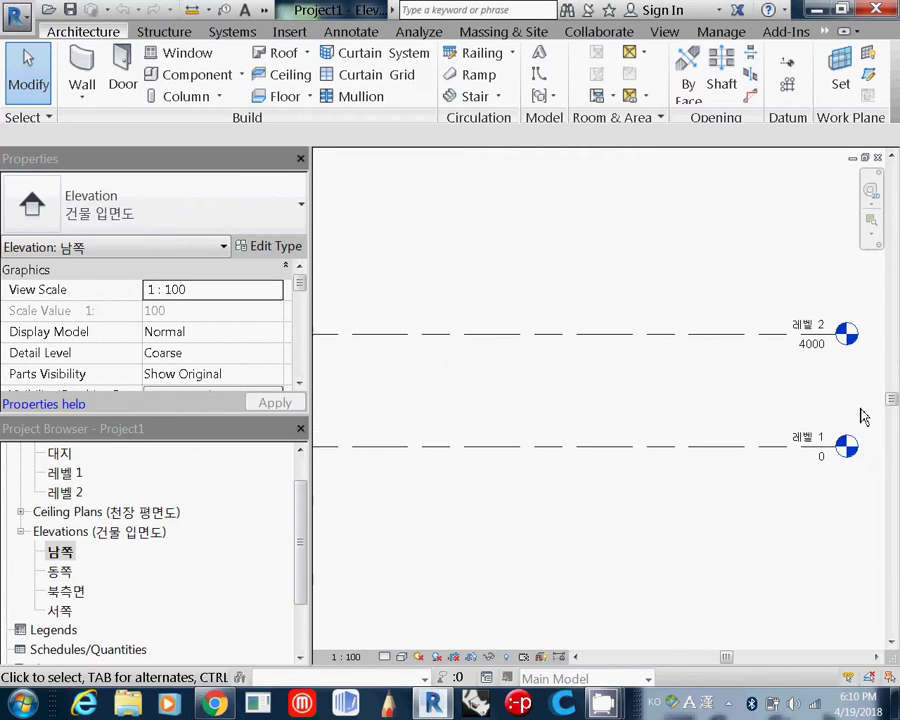
scroll(862, 417, "up", 3)
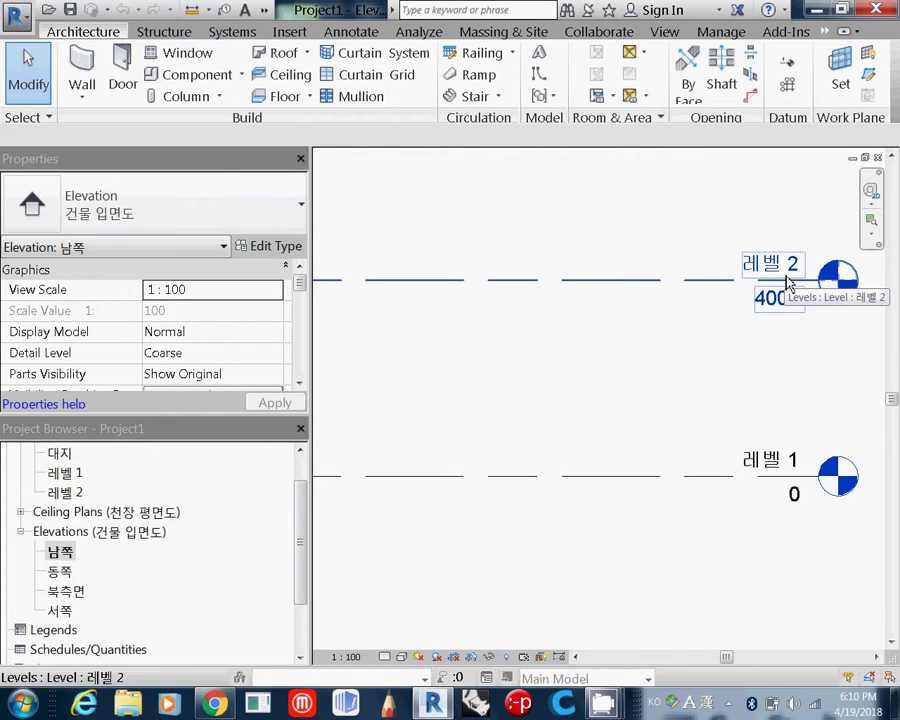
left_click_drag(296, 528, 296, 500)
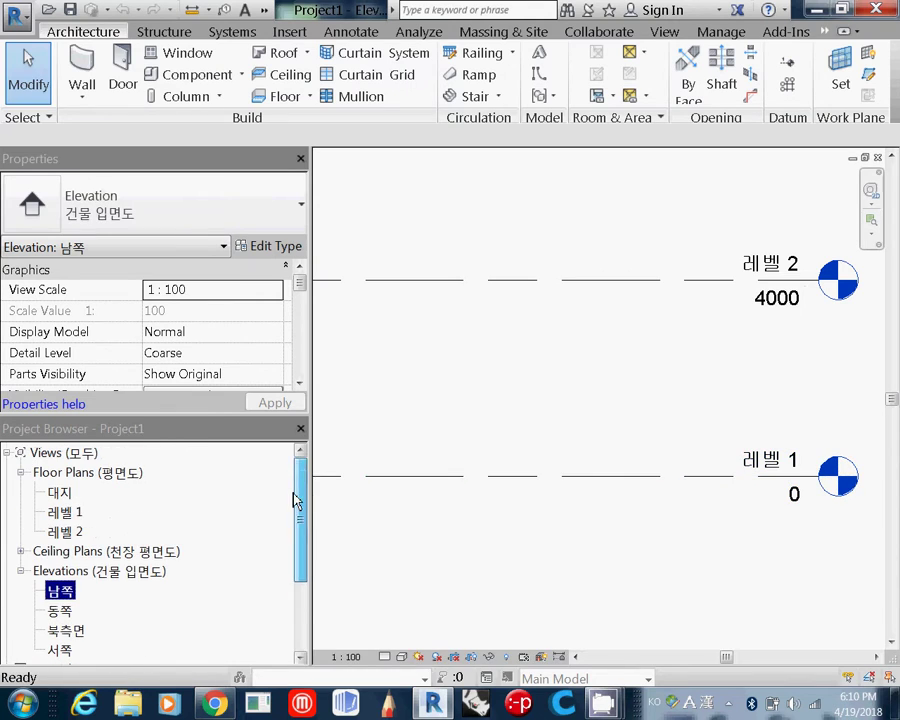
left_click(68, 515)
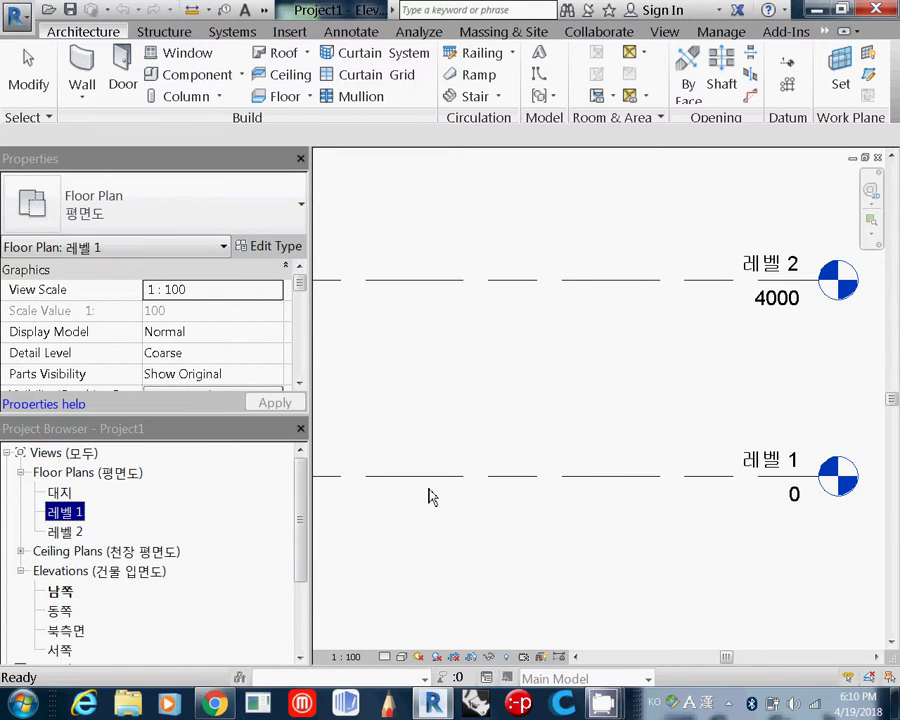
left_click(55, 533)
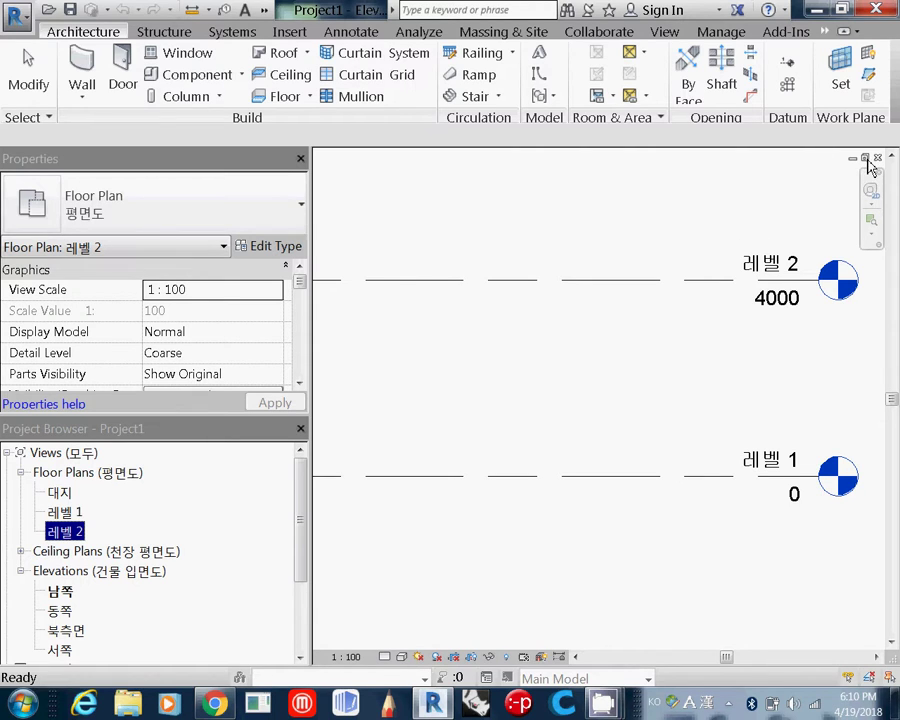
- Restore views to floating windows and shrink the 남쪽 elevation window toward the lower left
left_click(866, 159)
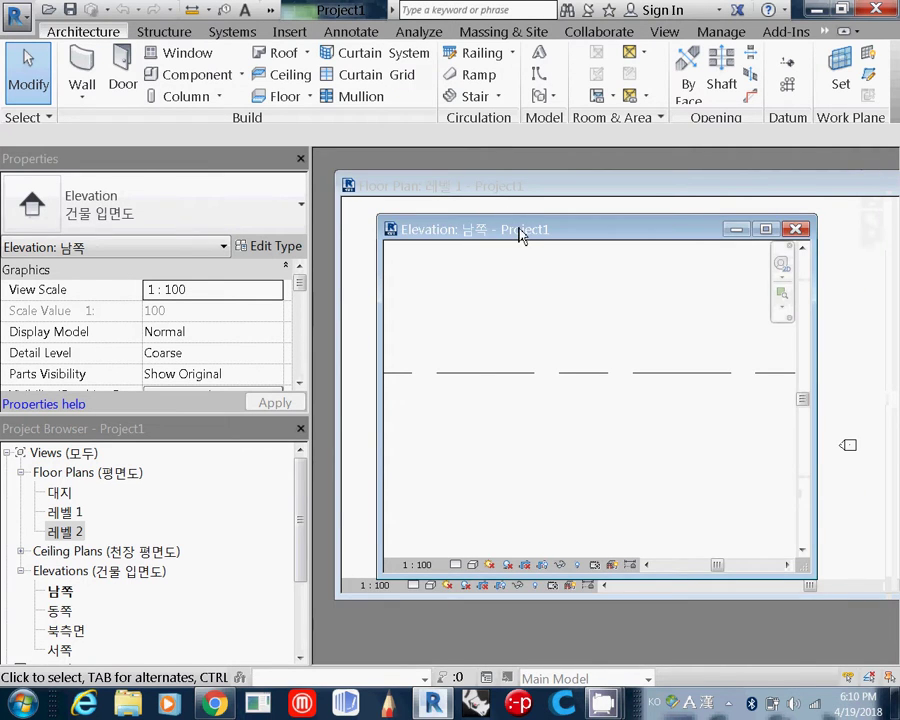
left_click_drag(519, 233, 460, 308)
scroll(582, 436, "up", 2)
scroll(576, 445, "up", 2)
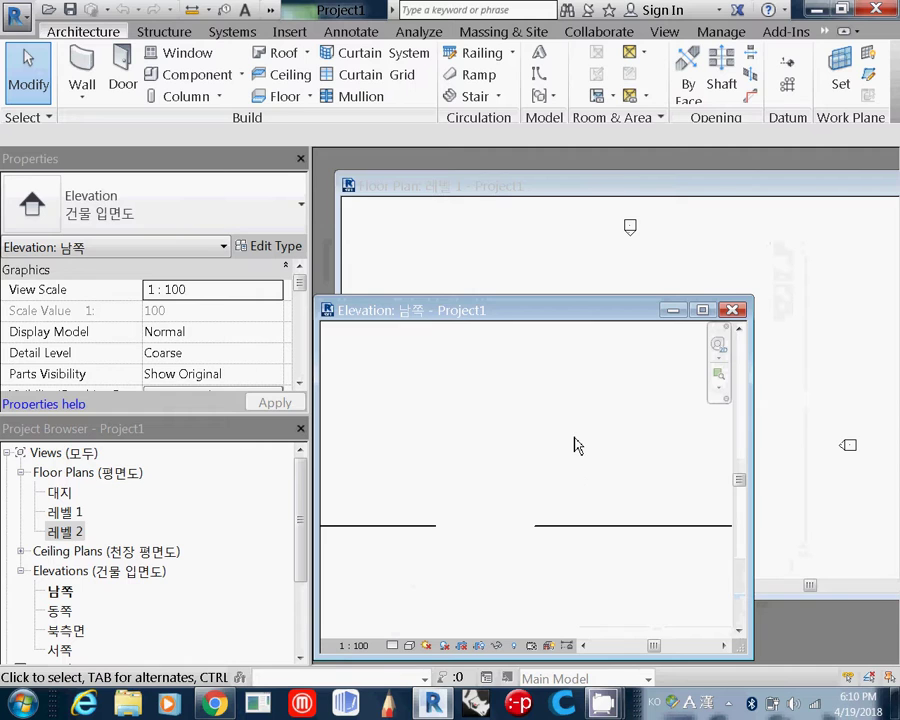
scroll(574, 444, "up", 2)
scroll(572, 444, "down", 3)
scroll(572, 440, "down", 1)
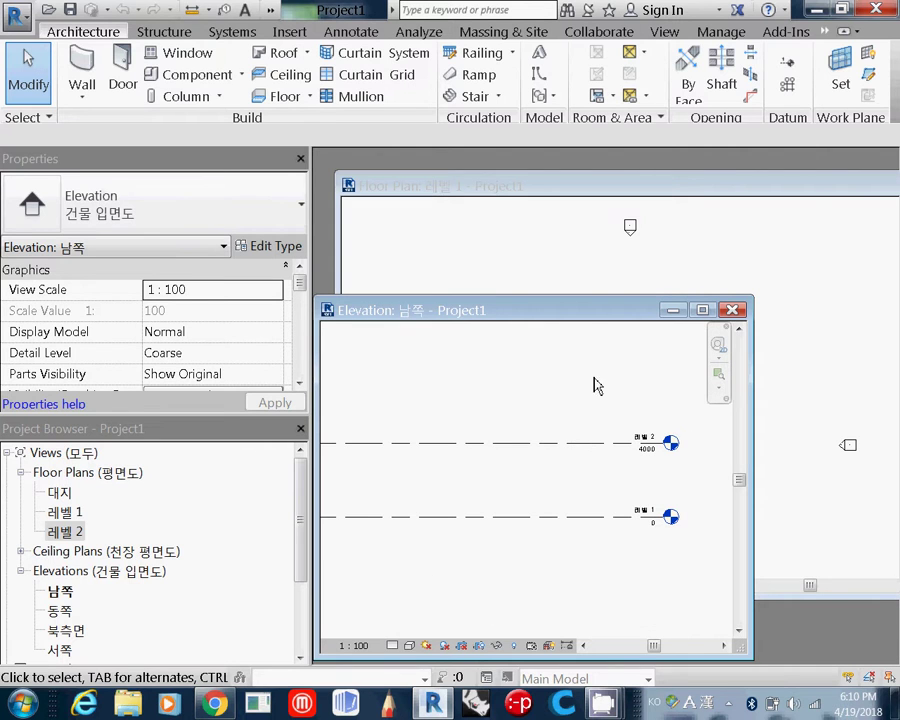
left_click_drag(751, 441, 602, 455)
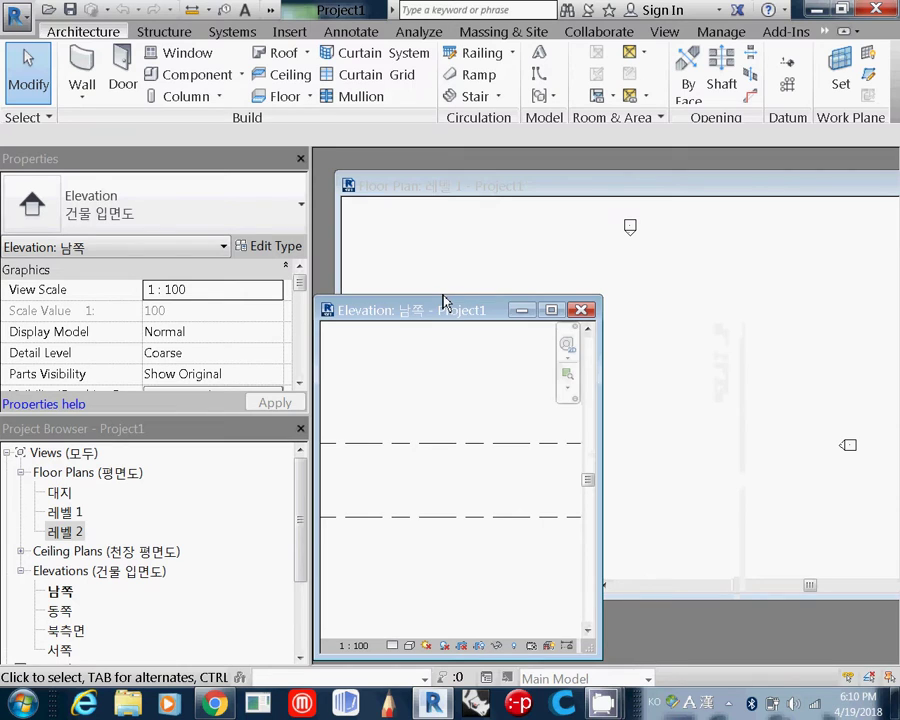
left_click_drag(439, 300, 434, 406)
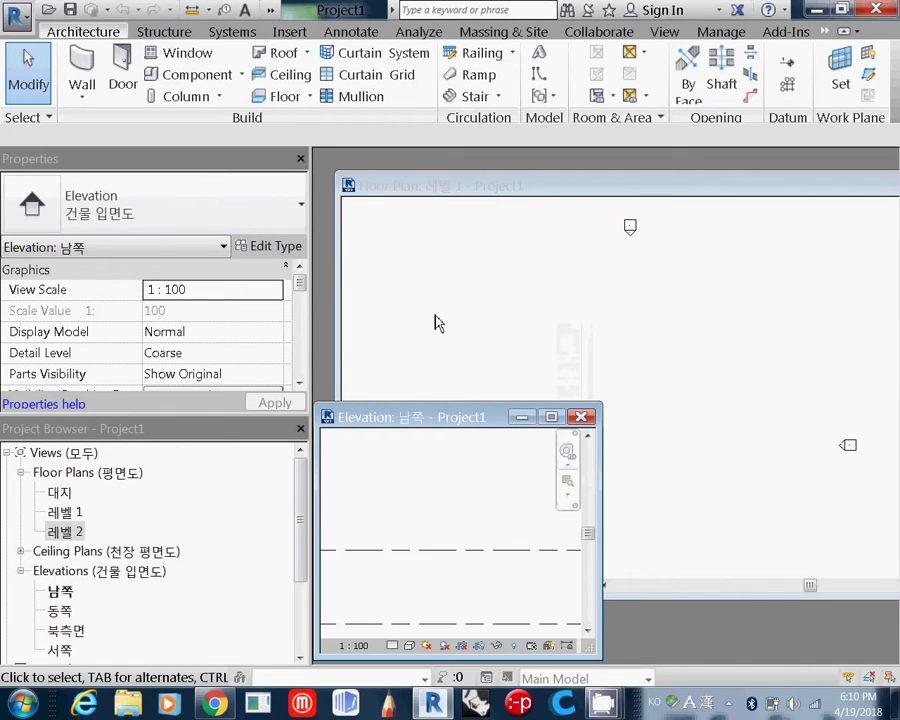
- Bring the 레벨 1 plan window forward, shrink it and move it to the centre
left_click(462, 263)
left_click_drag(460, 190, 540, 217)
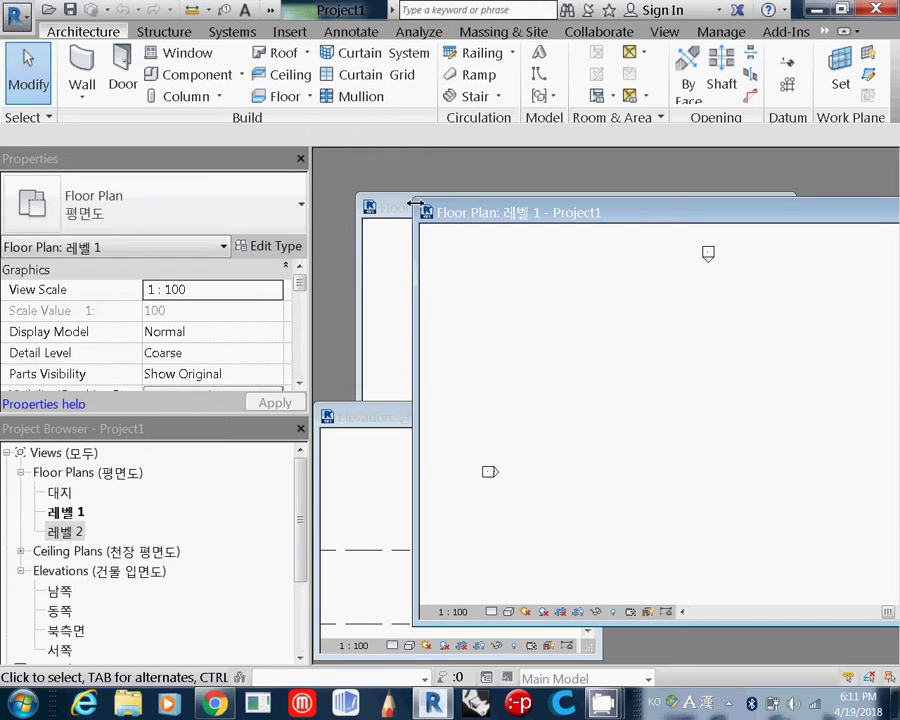
left_click_drag(416, 205, 732, 415)
left_click_drag(843, 438, 456, 315)
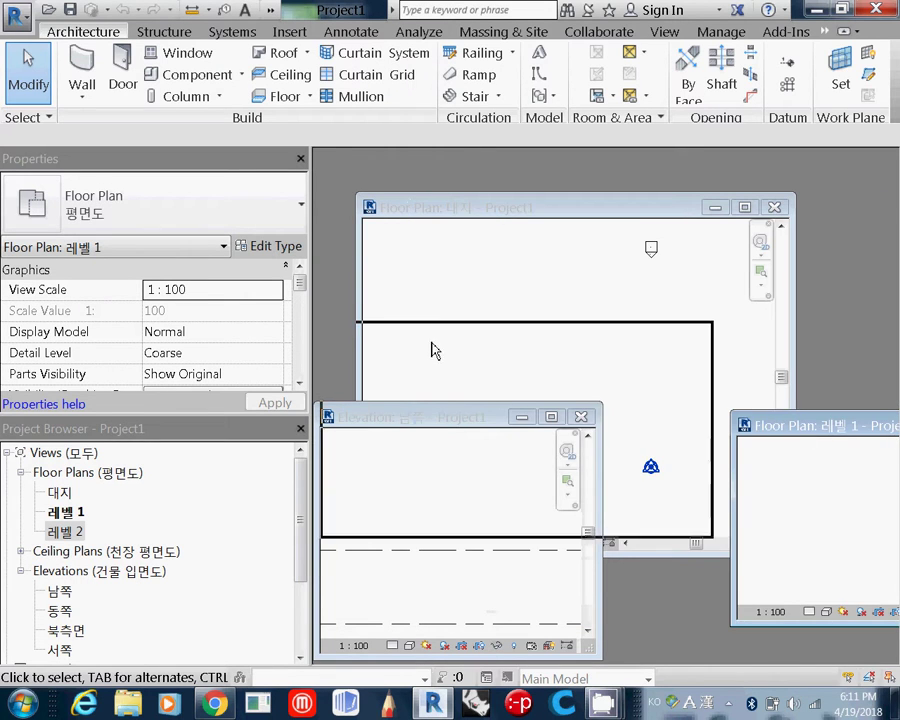
- Close the 대지 window and fit the 레벨 1 window directly above the elevation
left_click(775, 212)
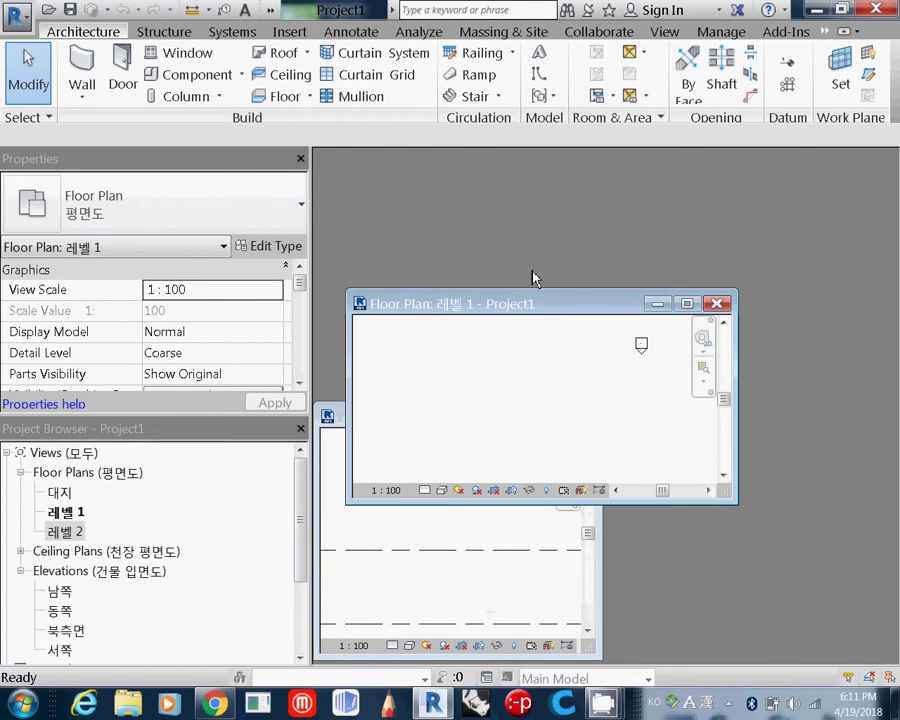
mouse_move(527, 308)
left_mouse_down()
mouse_move(510, 207)
mouse_move(492, 167)
left_mouse_up()
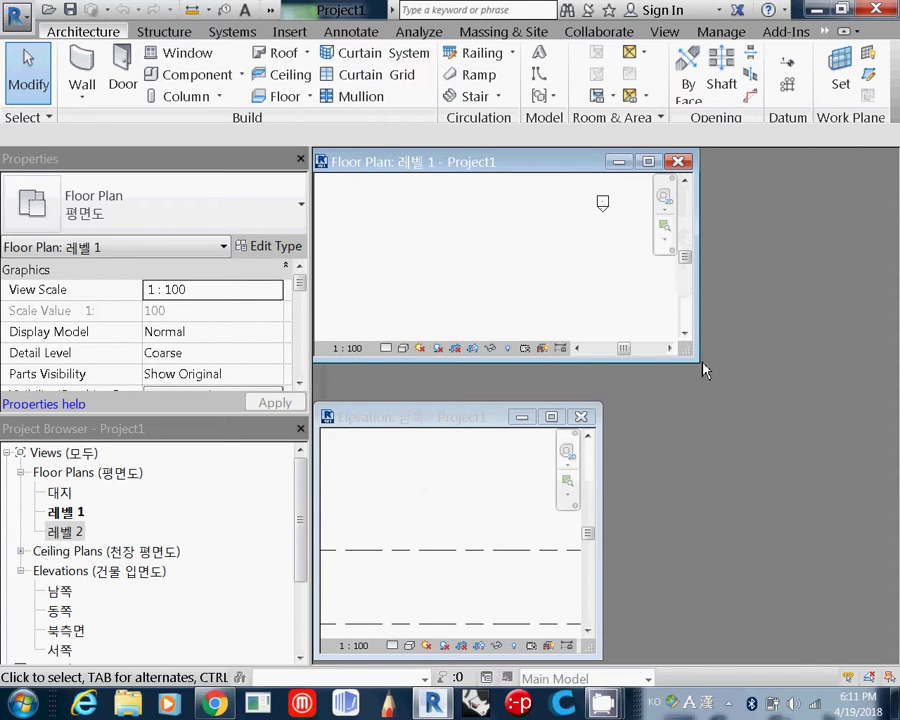
left_click_drag(702, 364, 605, 395)
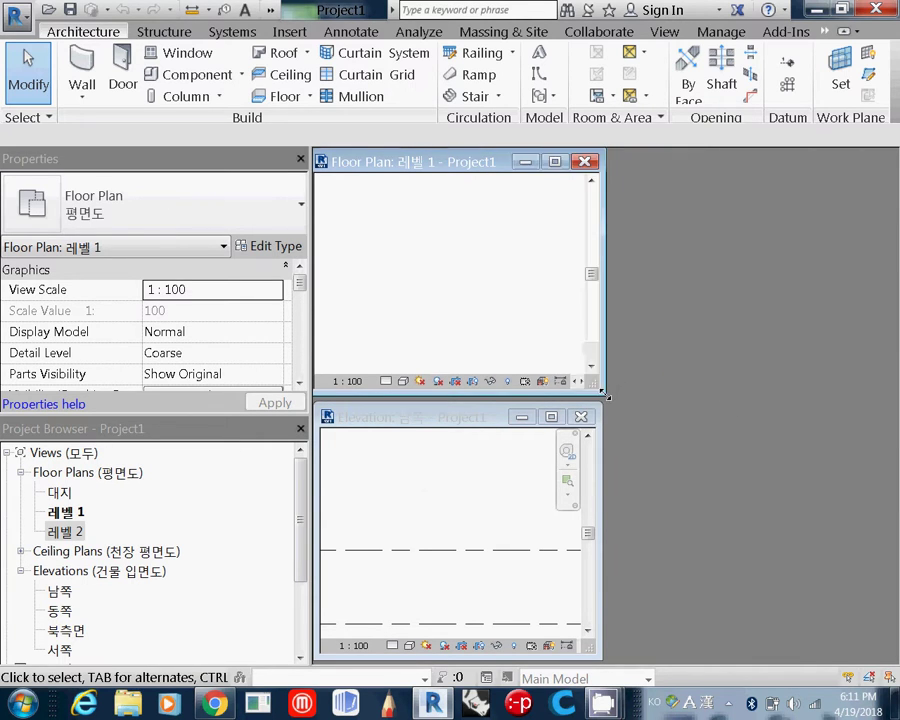
scroll(430, 317, "down", 2)
scroll(440, 318, "down", 1)
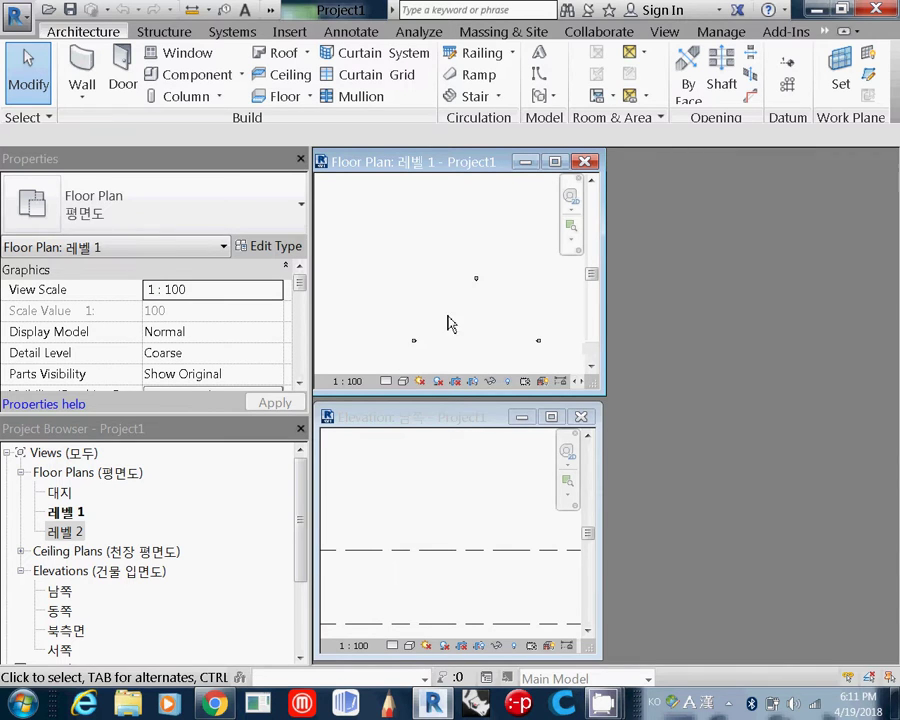
left_click(592, 290)
middle_click_drag(458, 280, 440, 308)
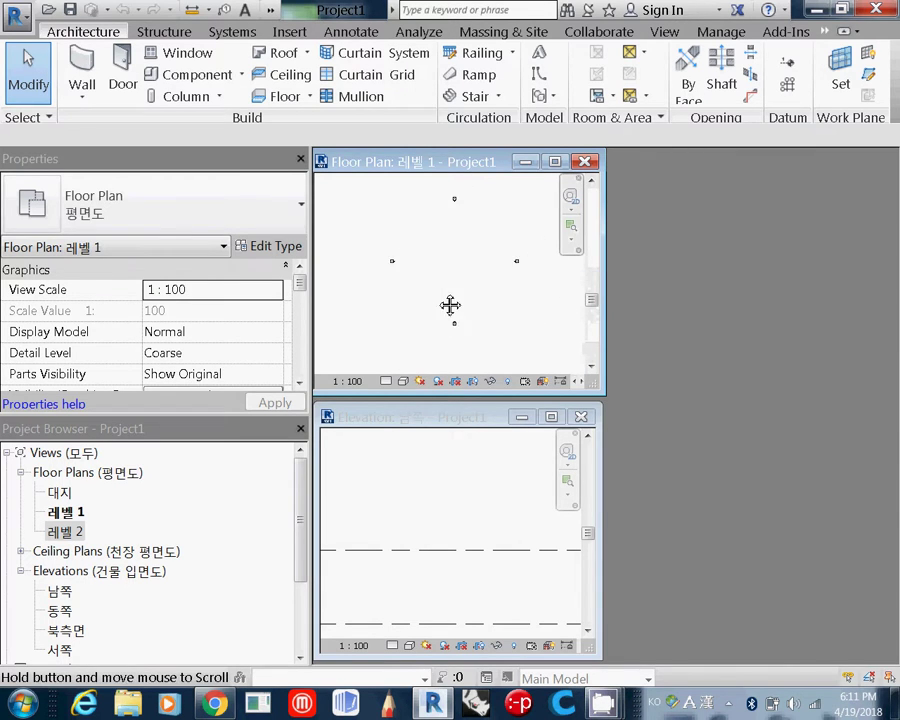
left_click(21, 572)
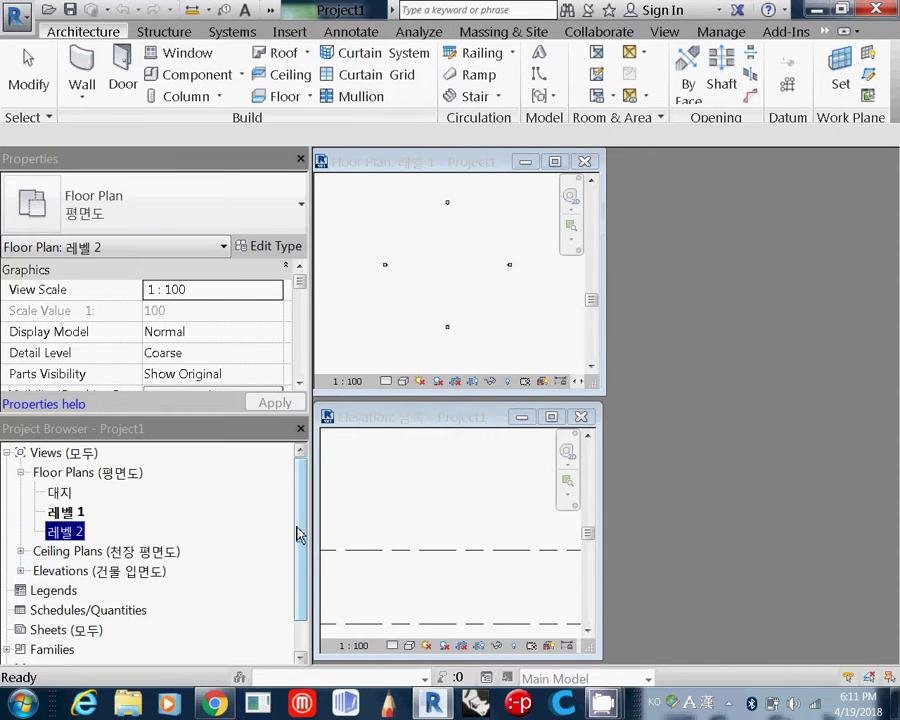
mouse_move(302, 522)
left_mouse_down()
mouse_move(302, 570)
mouse_move(298, 514)
left_mouse_up()
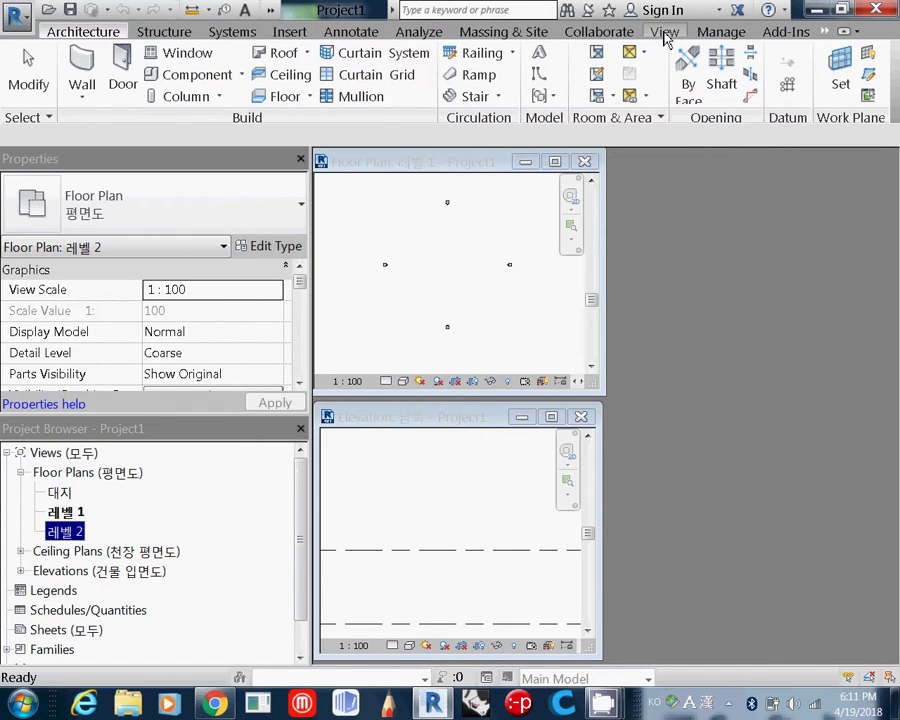
- Create a default {3D} view and fit its window top right, aligned with the 레벨 1 plan
left_click(665, 33)
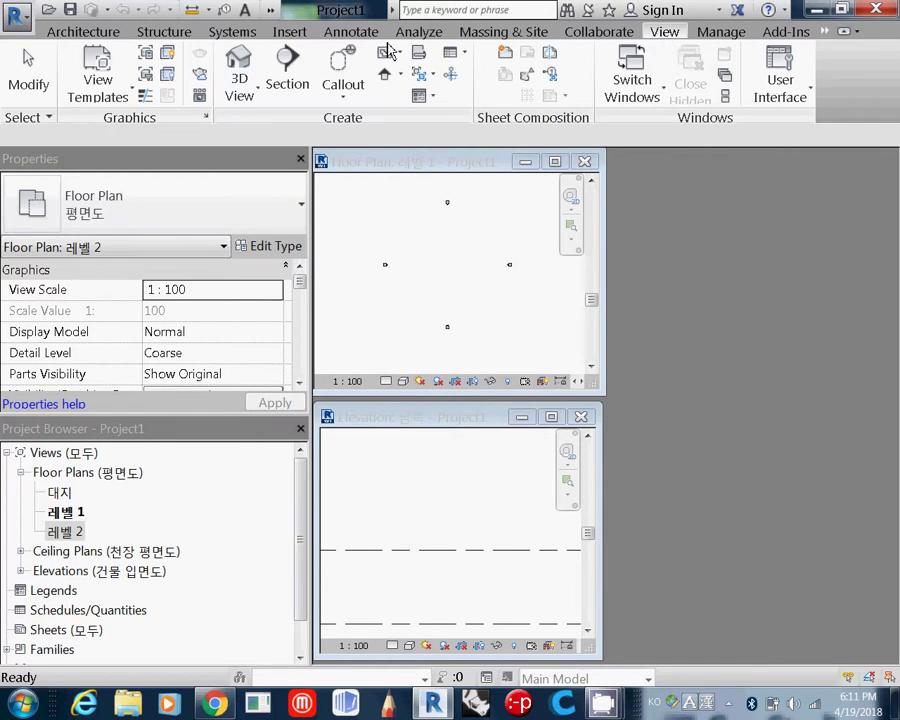
left_click(241, 66)
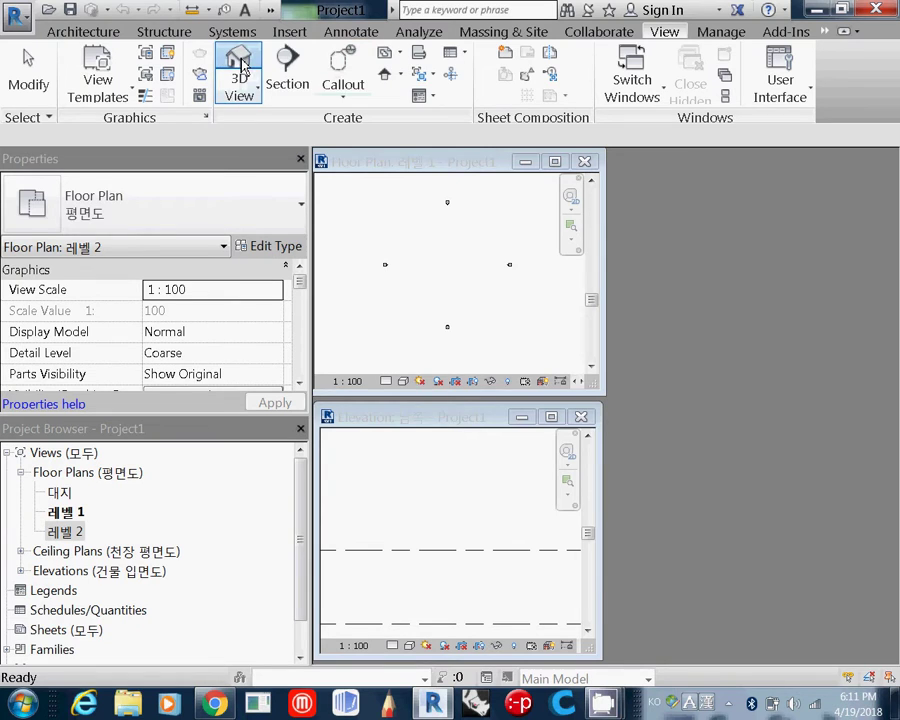
left_click_drag(480, 256, 525, 176)
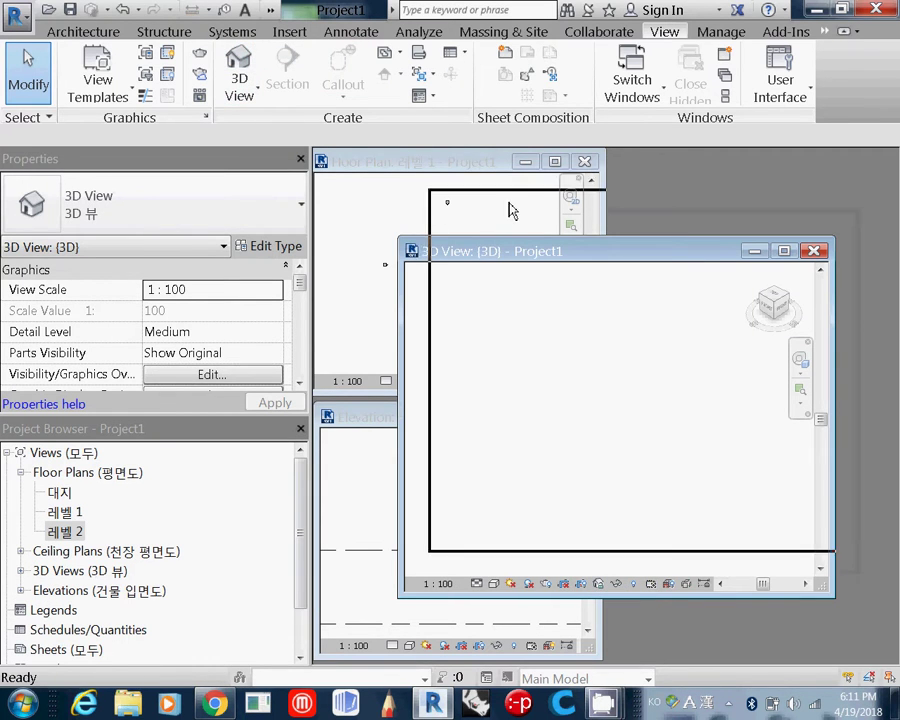
left_click_drag(455, 519, 608, 451)
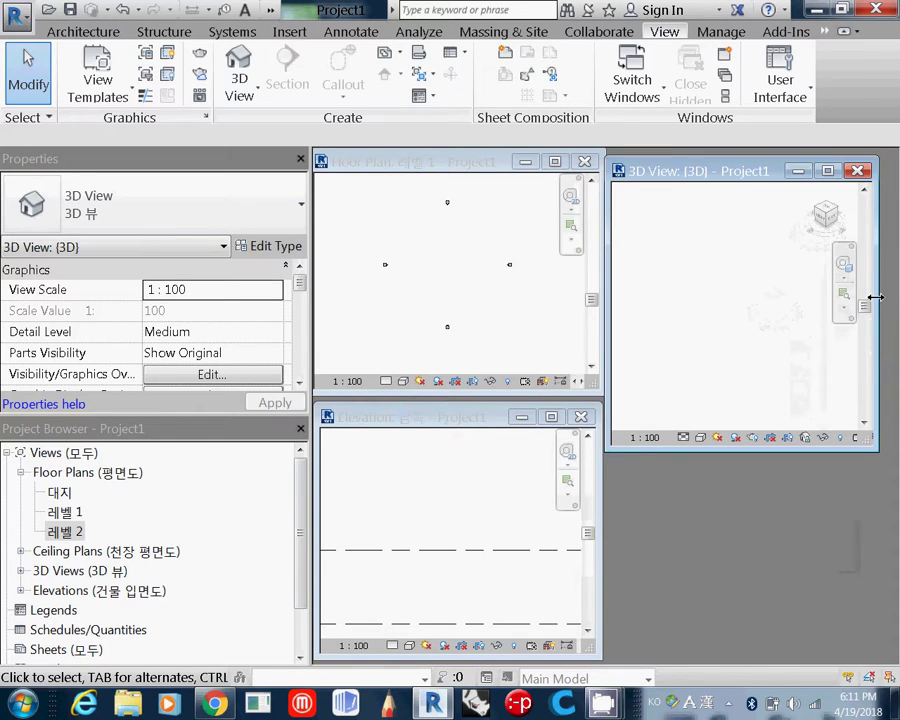
left_click_drag(873, 308, 896, 298)
left_click_drag(700, 182, 700, 177)
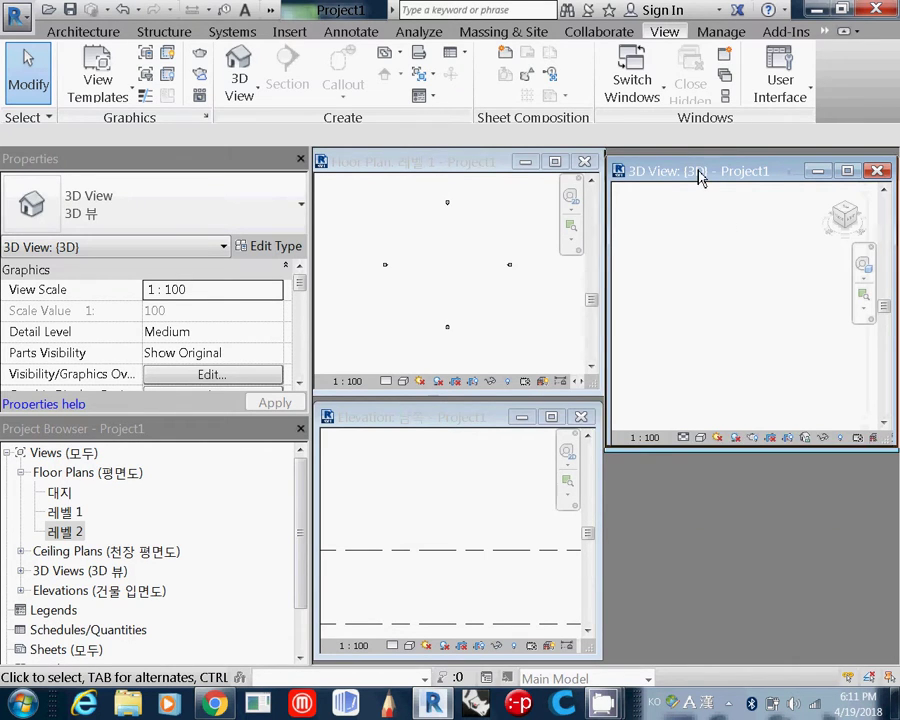
left_click(88, 33)
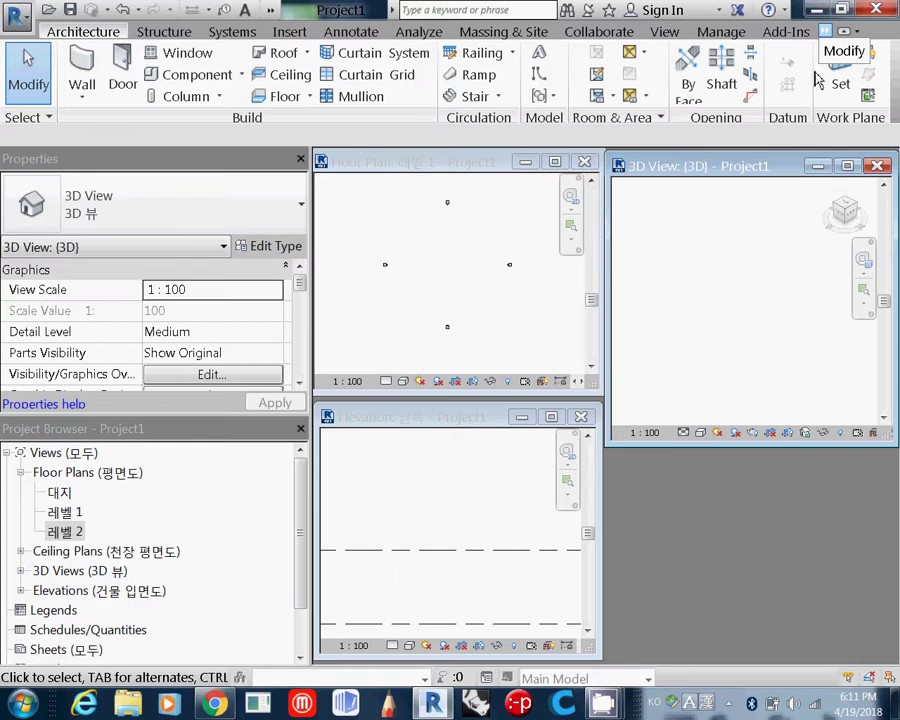
- Browse the Structure, Analyze, Massing & Site and Systems tabs, ending on Structure
left_click(163, 31)
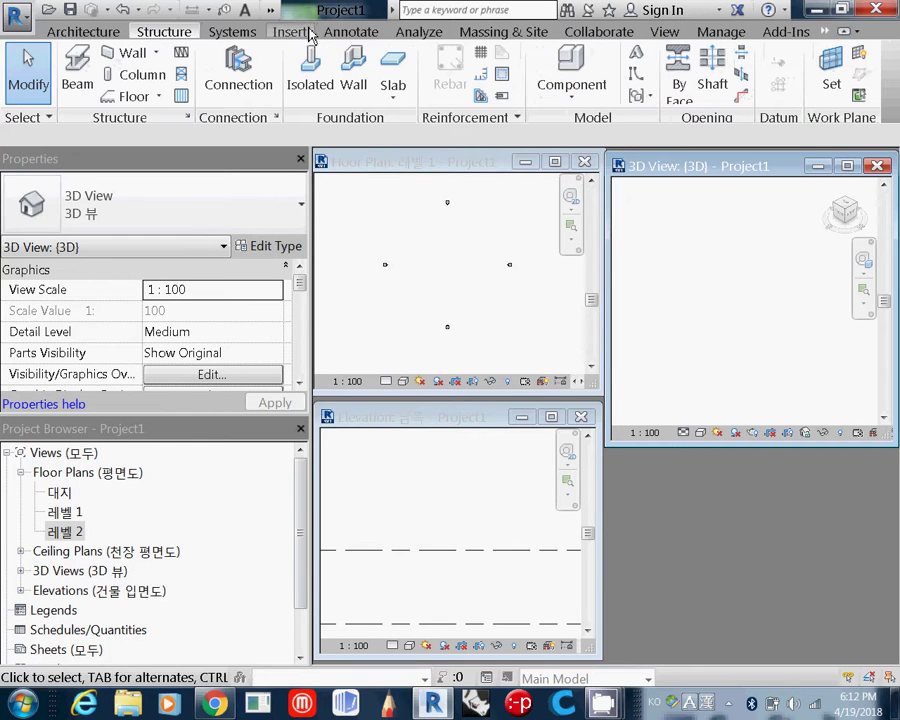
left_click(425, 38)
left_click(492, 32)
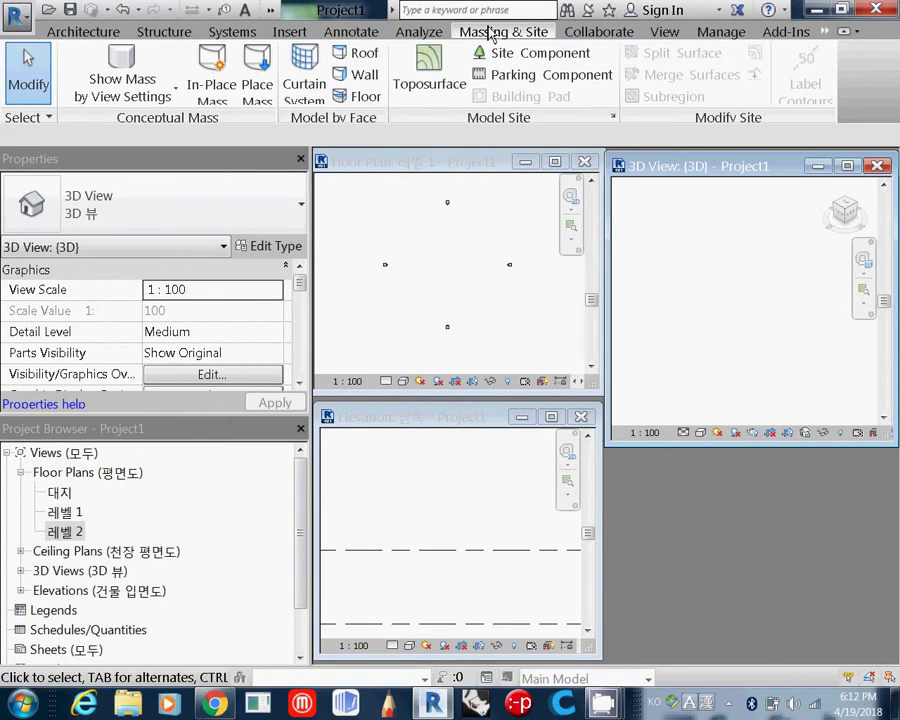
left_click(220, 33)
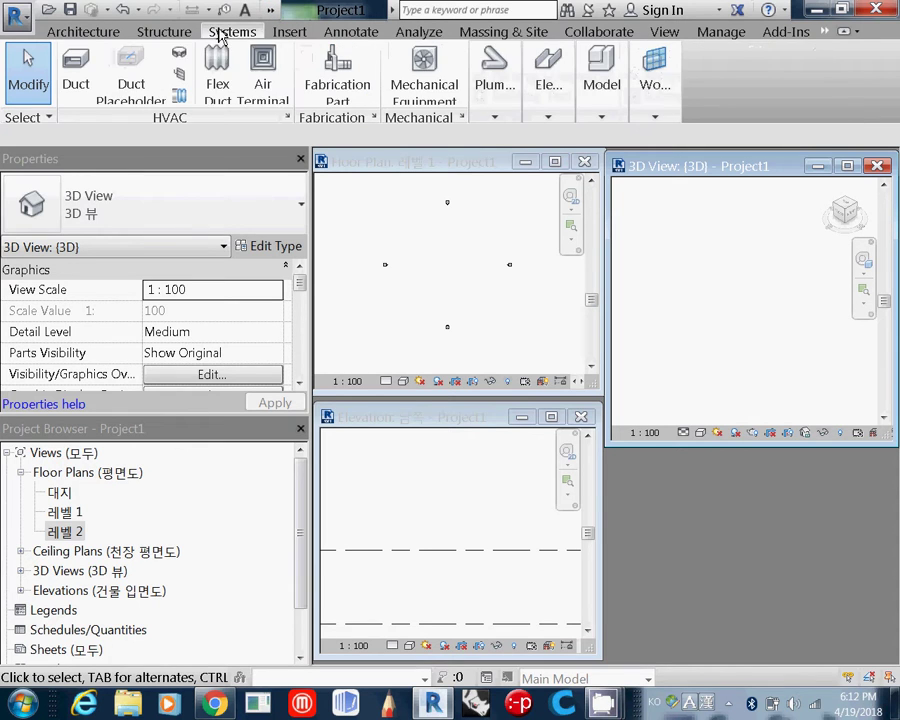
left_click(150, 32)
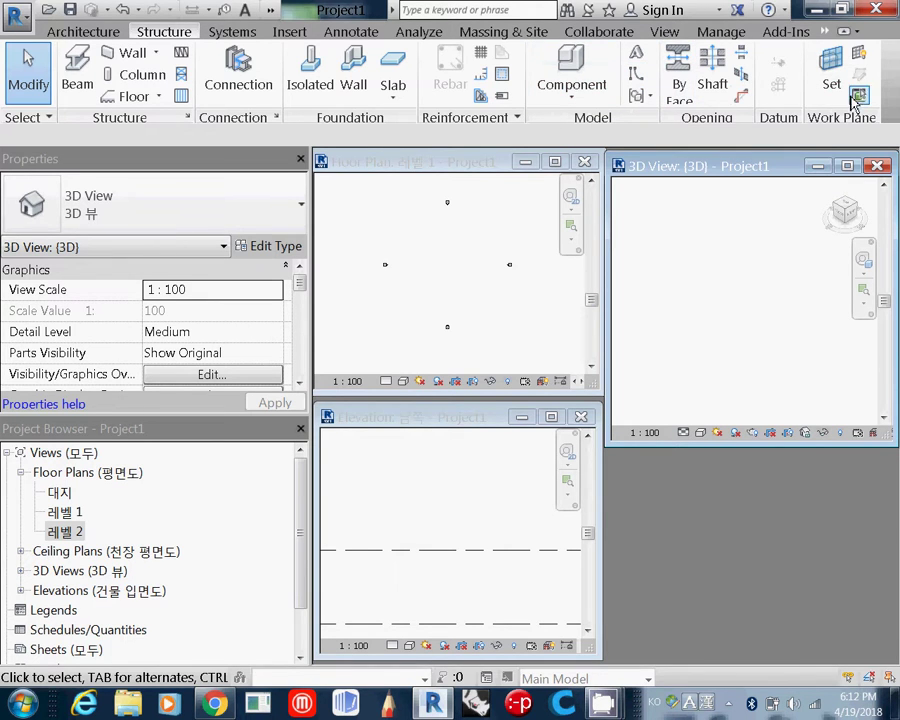
- Open Structural Settings from the Structure panel and close it without changes
left_click(188, 118)
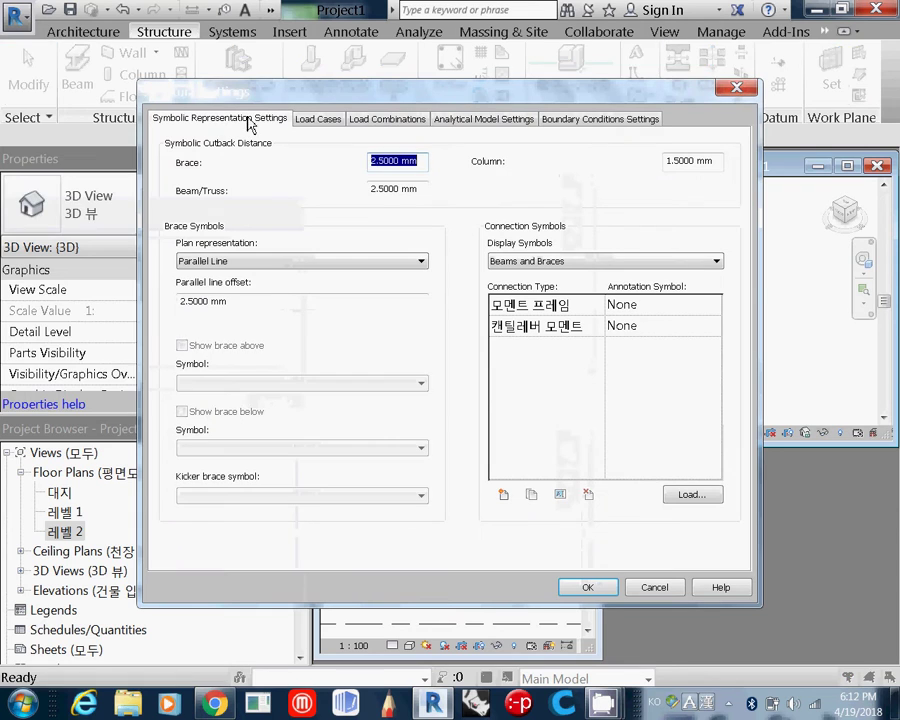
left_click(744, 88)
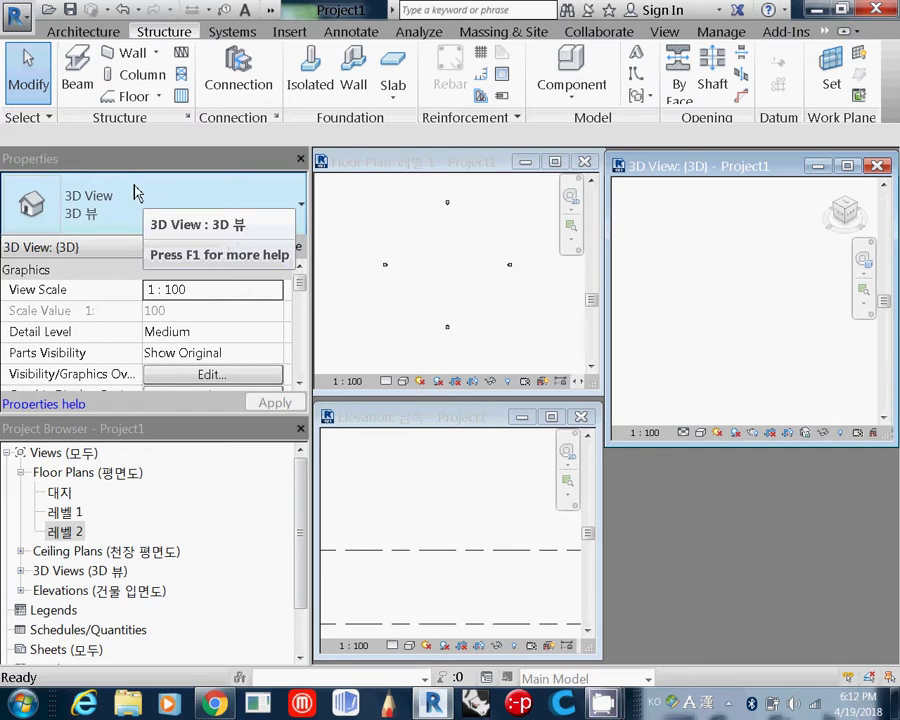
left_click(375, 166)
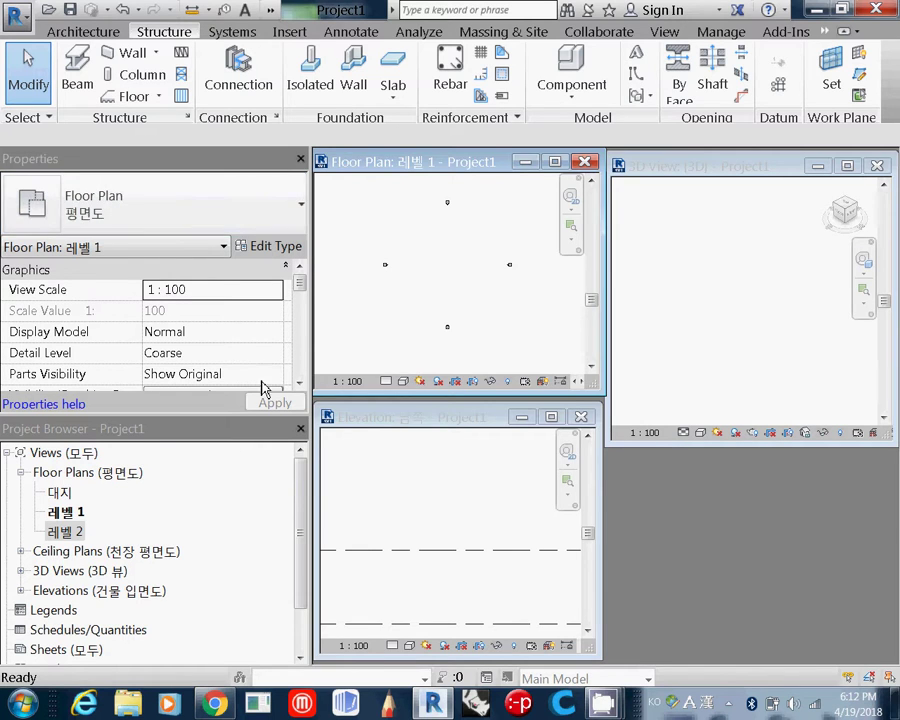
left_click(360, 417)
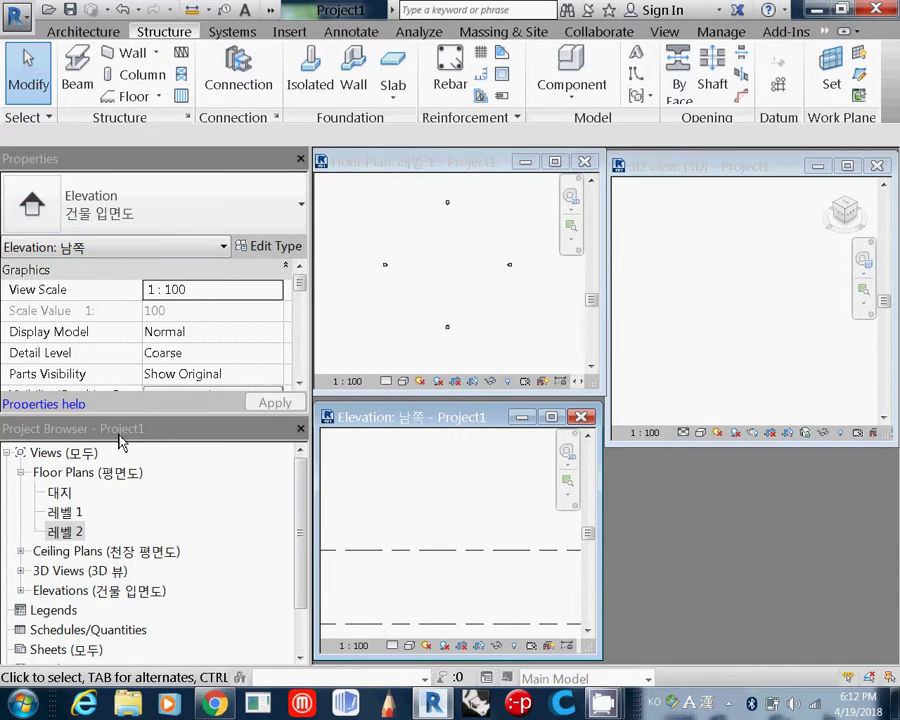
left_click_drag(299, 492, 293, 546)
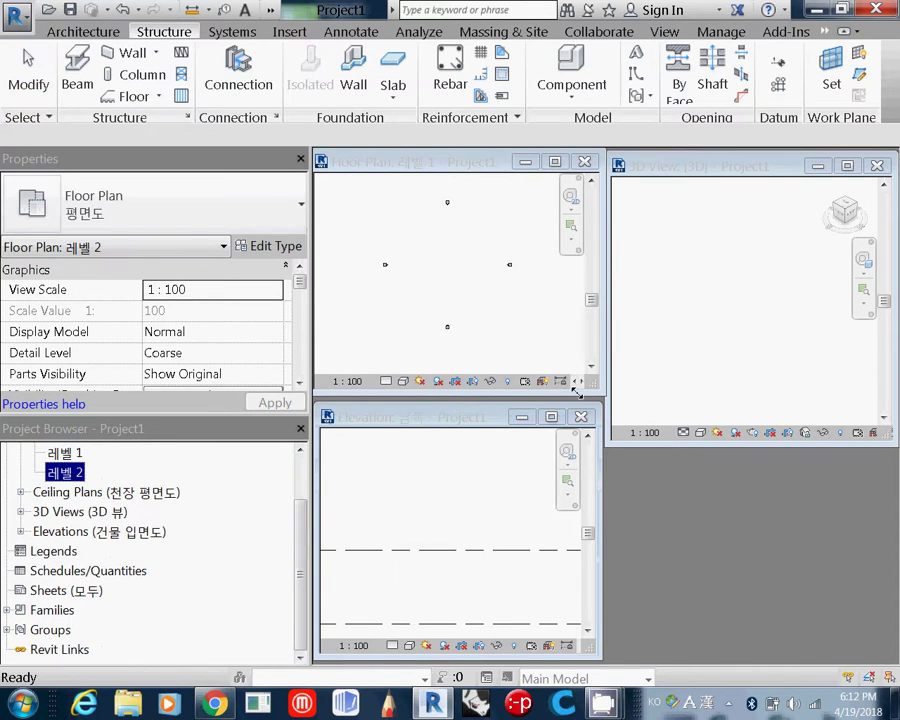
scroll(226, 487, "up", 1)
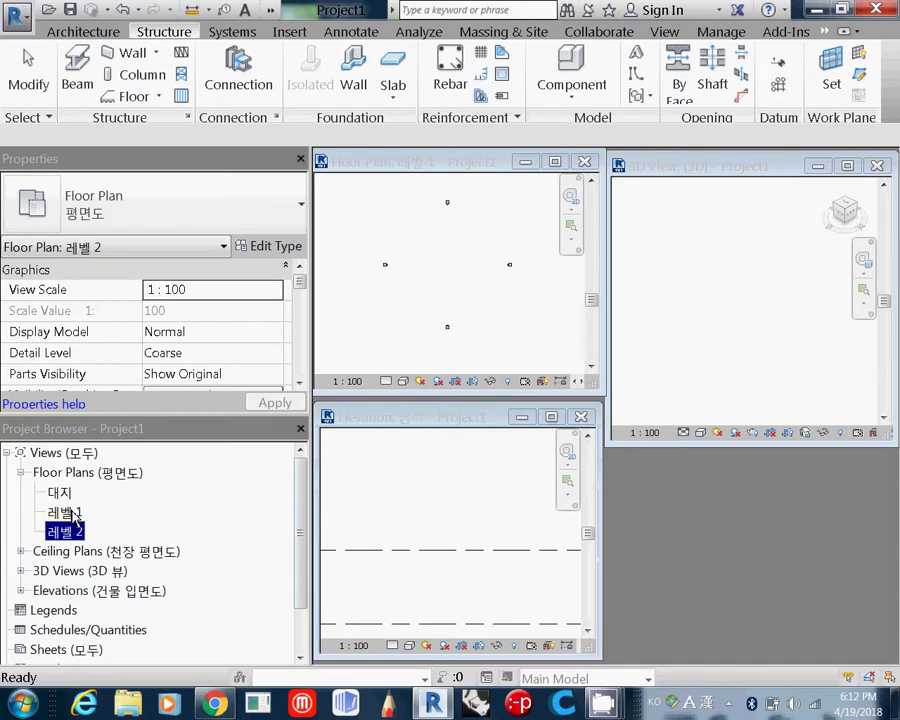
double_click(66, 512)
double_click(66, 532)
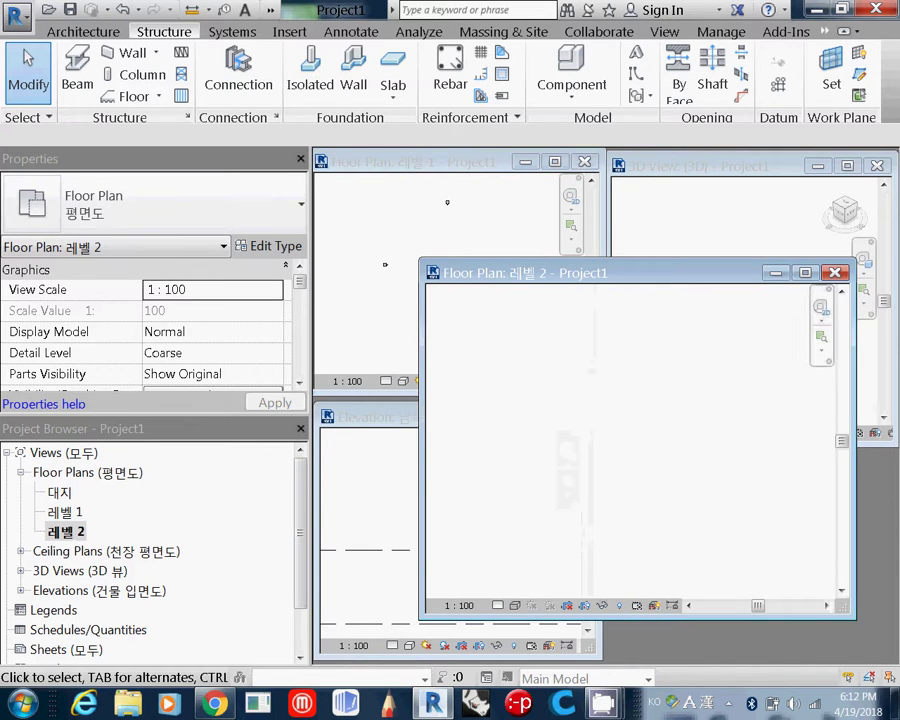
left_click(835, 272)
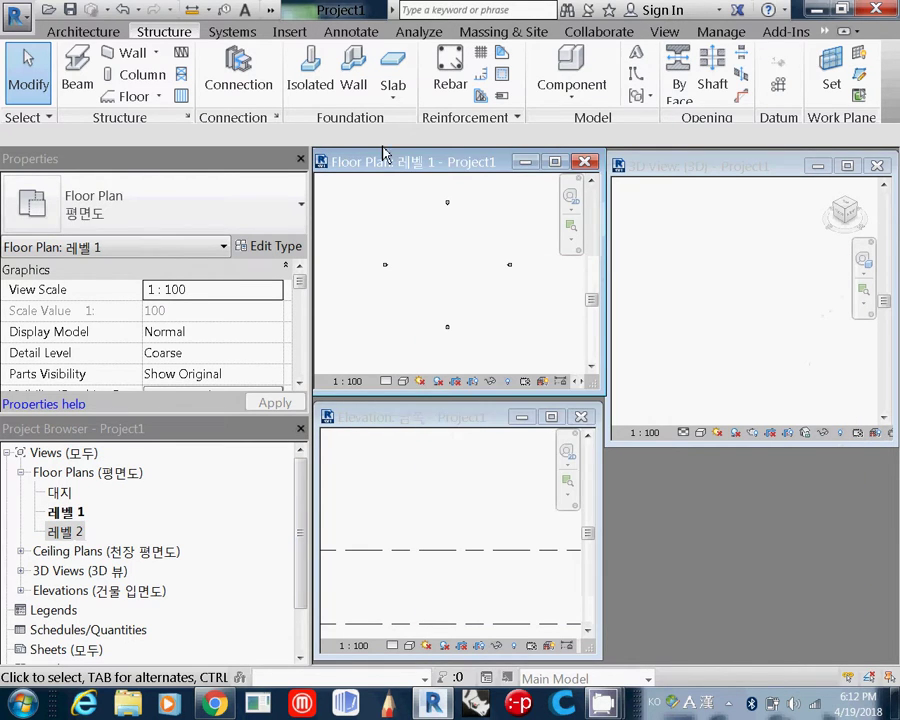
left_click(603, 704)
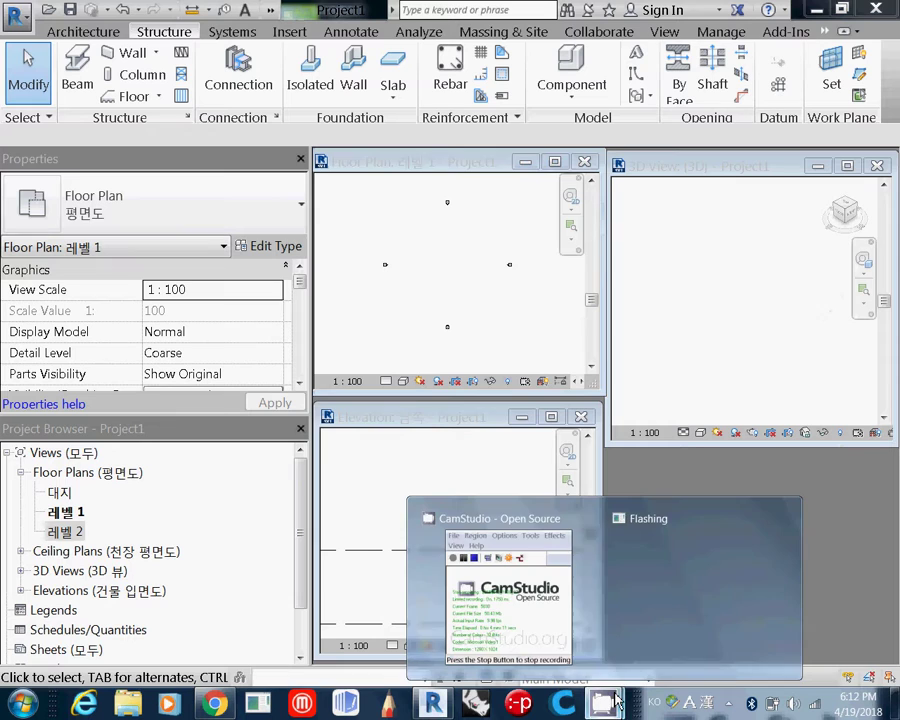
left_click(528, 621)
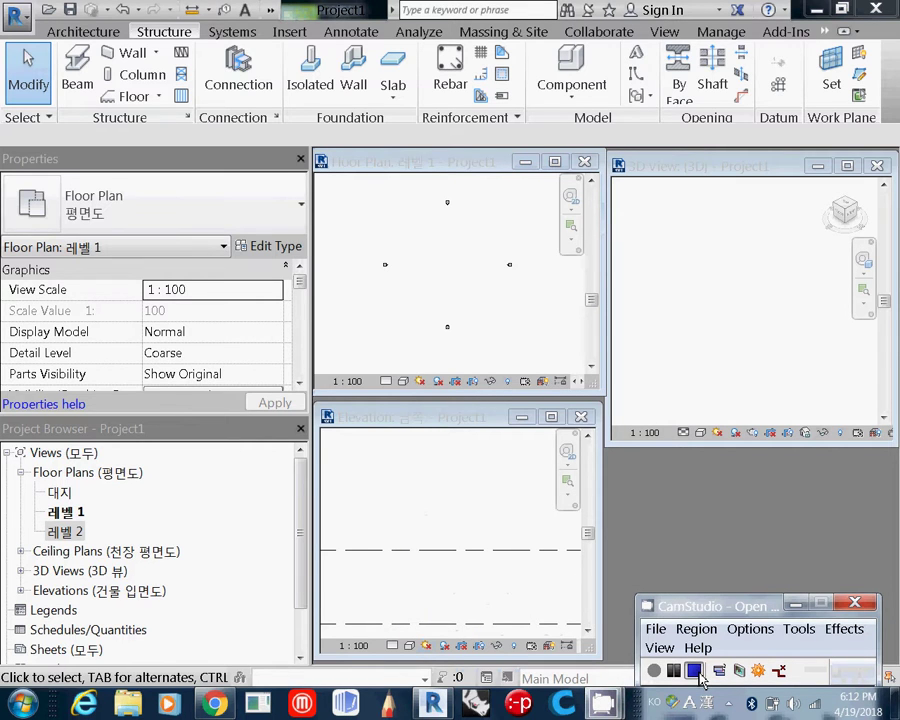